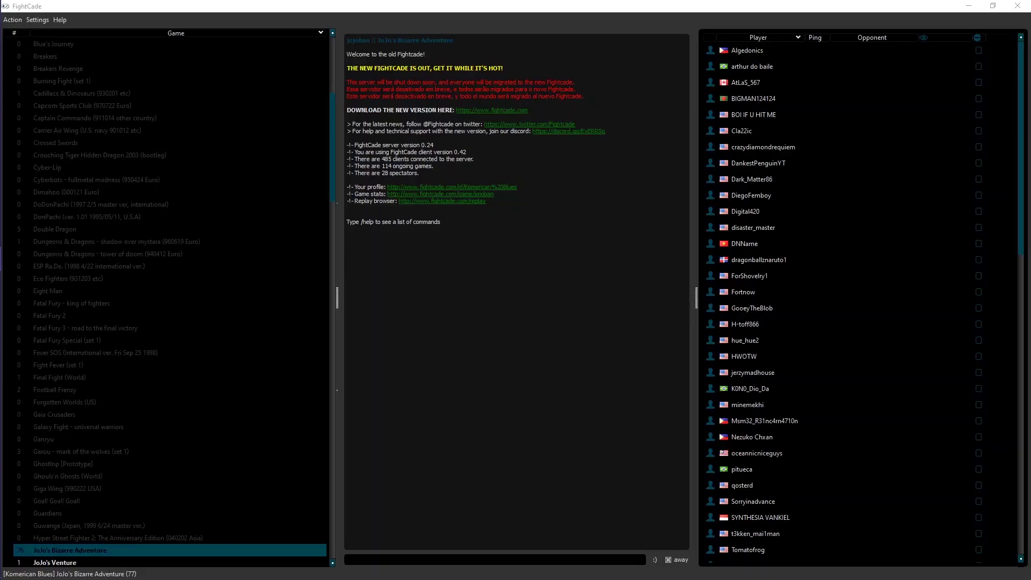
- Look over the old and new Fightcade clients and the registration form on the old Fightcade website
{"action": "key", "text": "alt+Tab"}
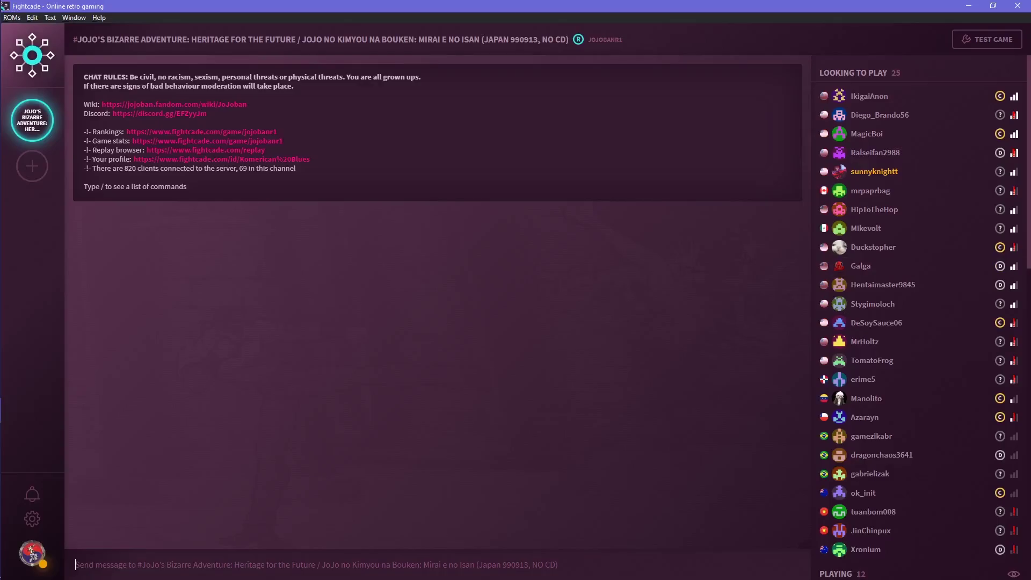
{"action": "key", "text": "alt+Tab"}
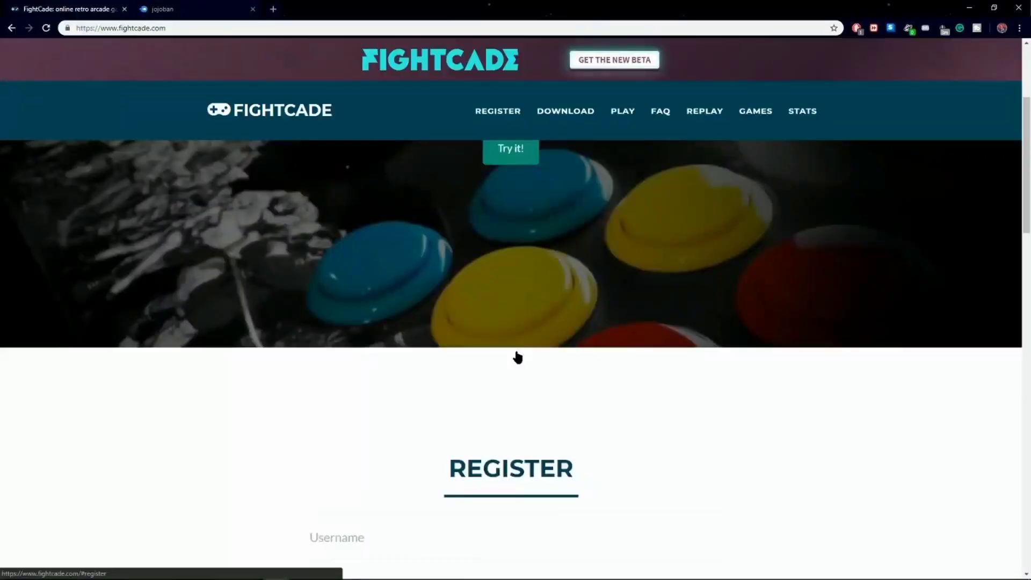
{"action": "scroll", "coordinate": [515, 357], "scroll_direction": "down", "scroll_amount": 5}
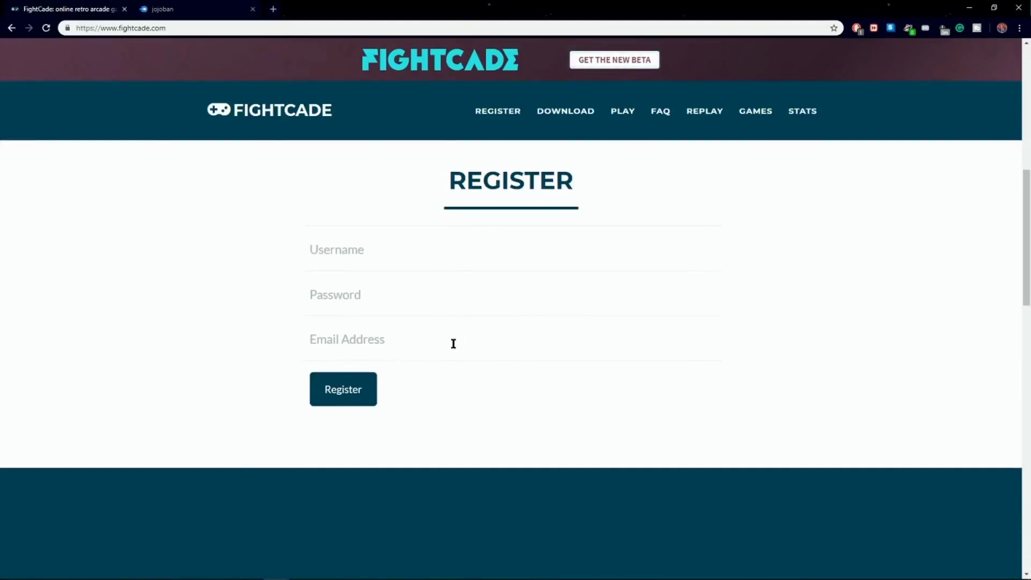
{"action": "scroll", "coordinate": [449, 369], "scroll_direction": "down", "scroll_amount": 5}
{"action": "scroll", "coordinate": [448, 368], "scroll_direction": "down", "scroll_amount": 2}
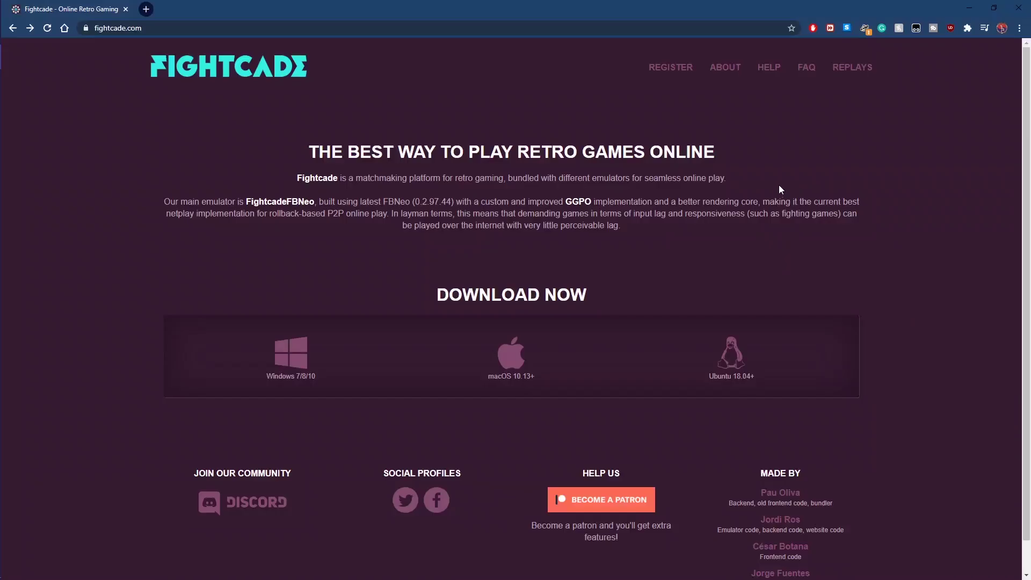
- View the registration page on fightcade.com, then return to the home page and download the Windows 7/8/10 version
{"action": "left_click", "coordinate": [667, 72]}
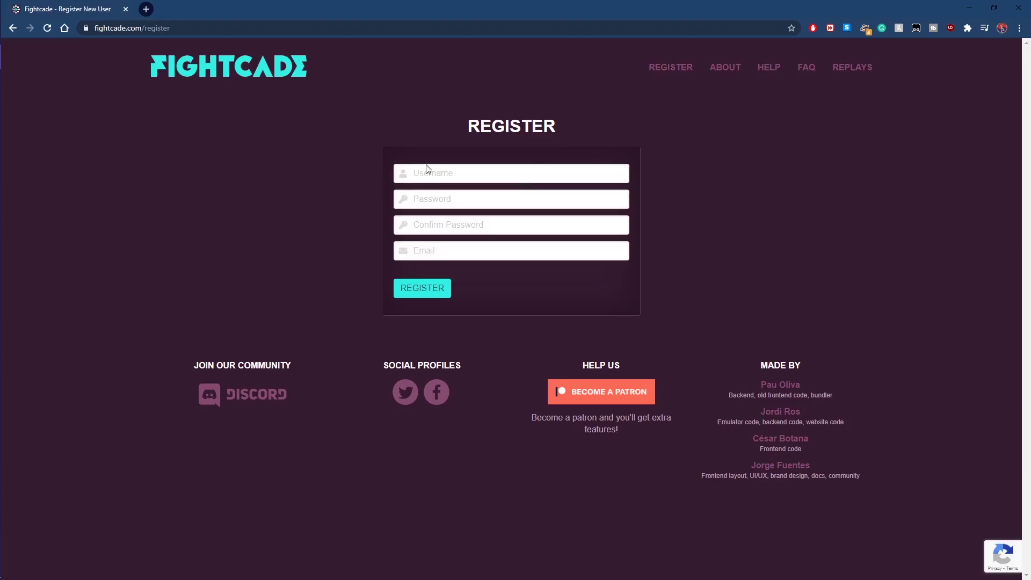
{"action": "key", "text": "alt+Left"}
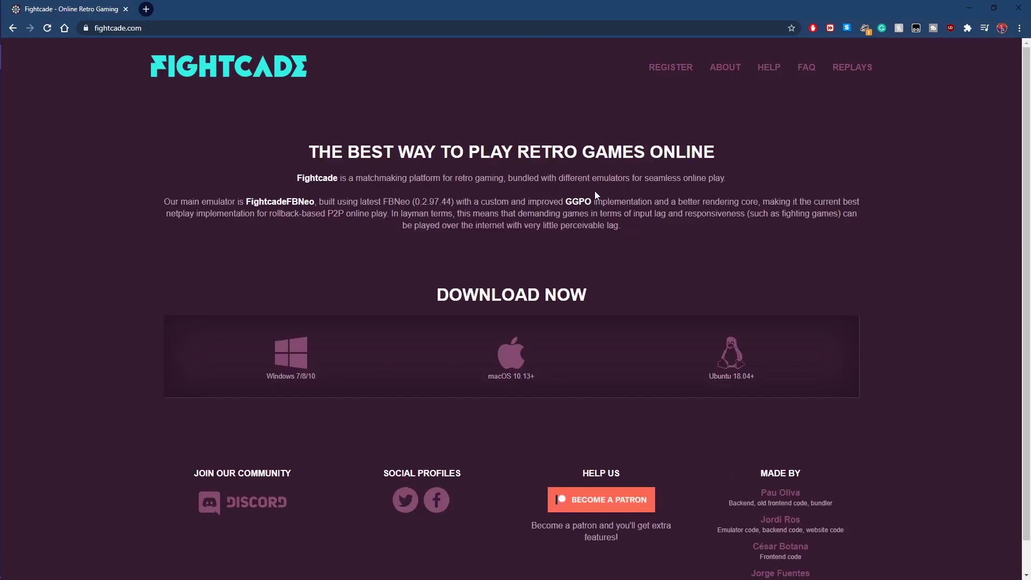
{"action": "left_click", "coordinate": [285, 363]}
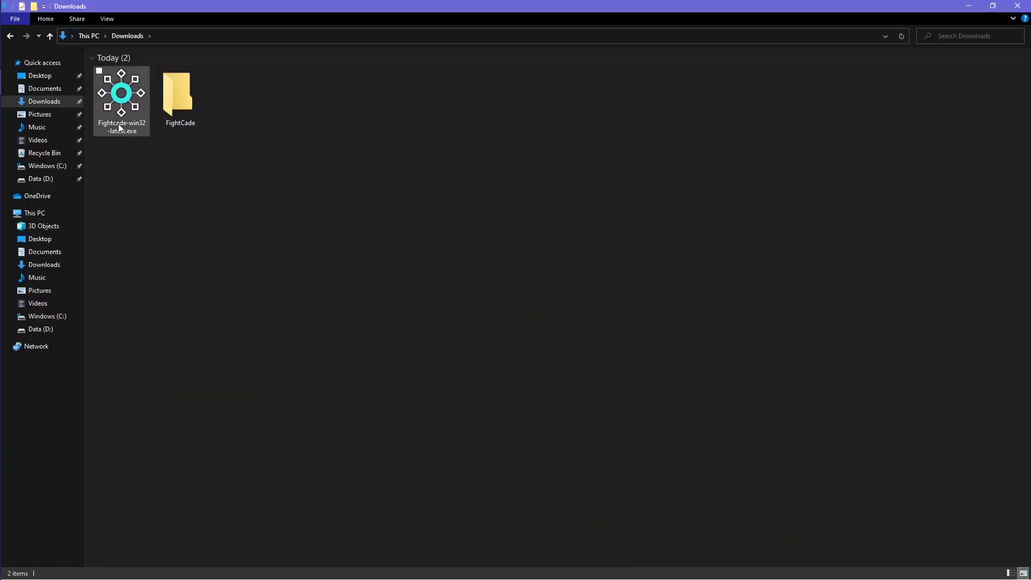
- Run Fightcade-win32-latest.exe and install Fightcade into the FightCade folder inside Downloads
{"action": "double_click", "coordinate": [122, 99]}
{"action": "left_click", "coordinate": [504, 303]}
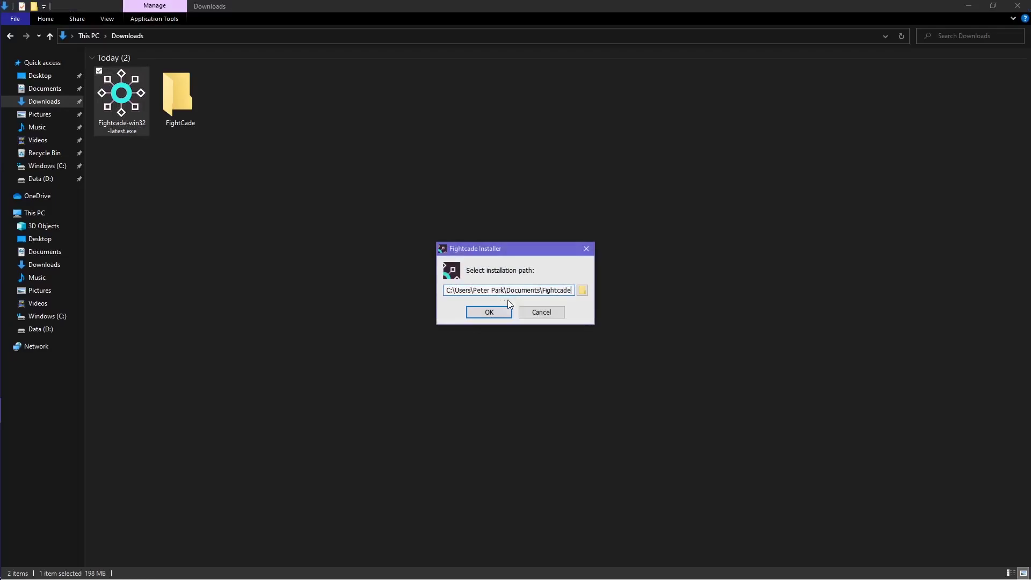
{"action": "left_click", "coordinate": [583, 291]}
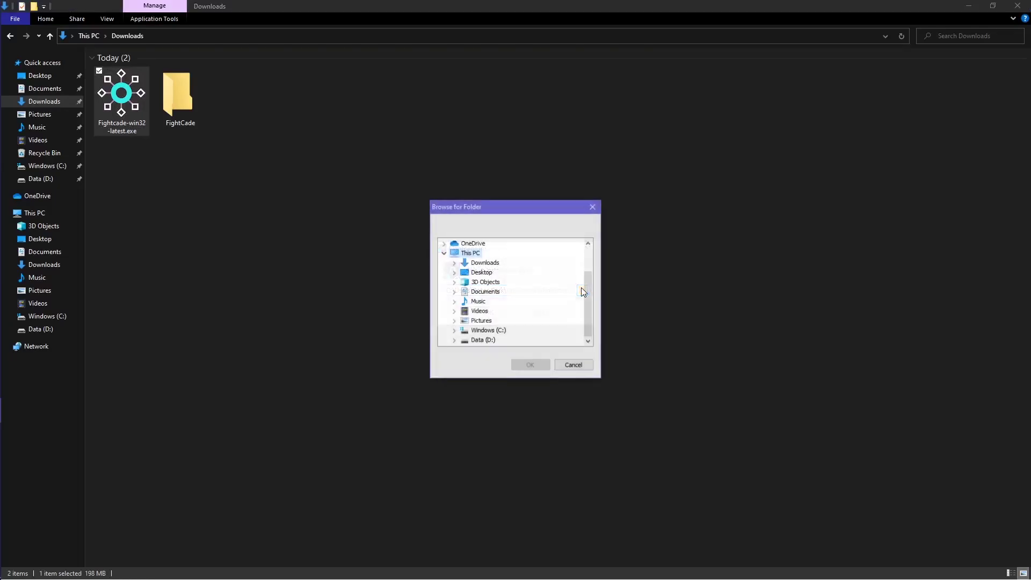
{"action": "left_click", "coordinate": [454, 263]}
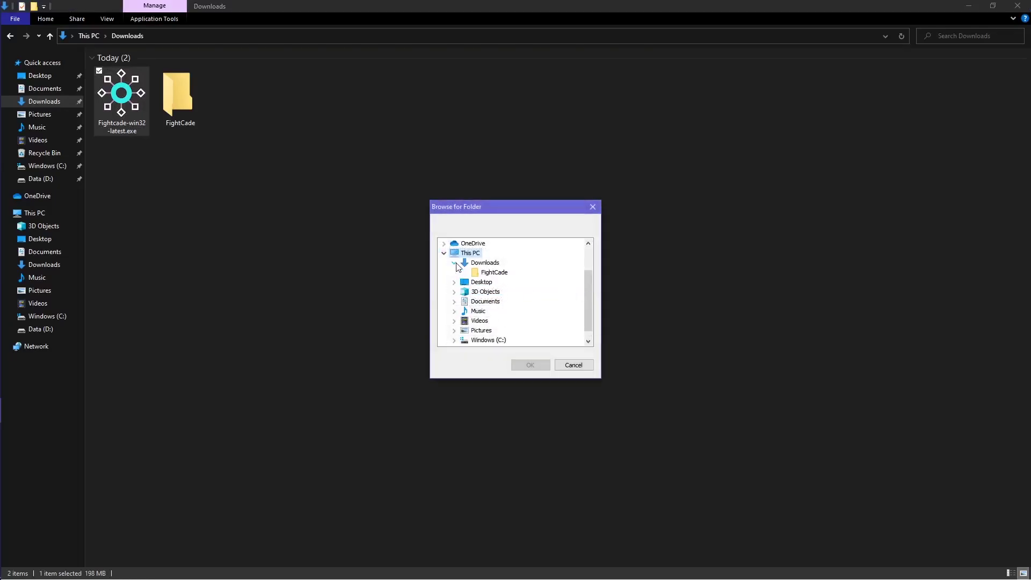
{"action": "left_click", "coordinate": [494, 272]}
{"action": "left_click", "coordinate": [529, 366]}
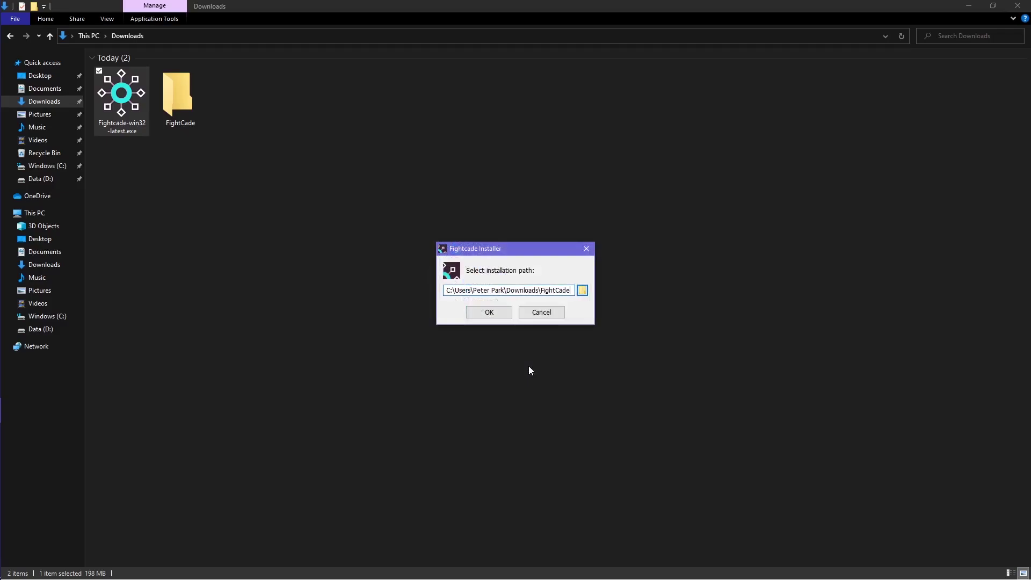
{"action": "left_click", "coordinate": [497, 313]}
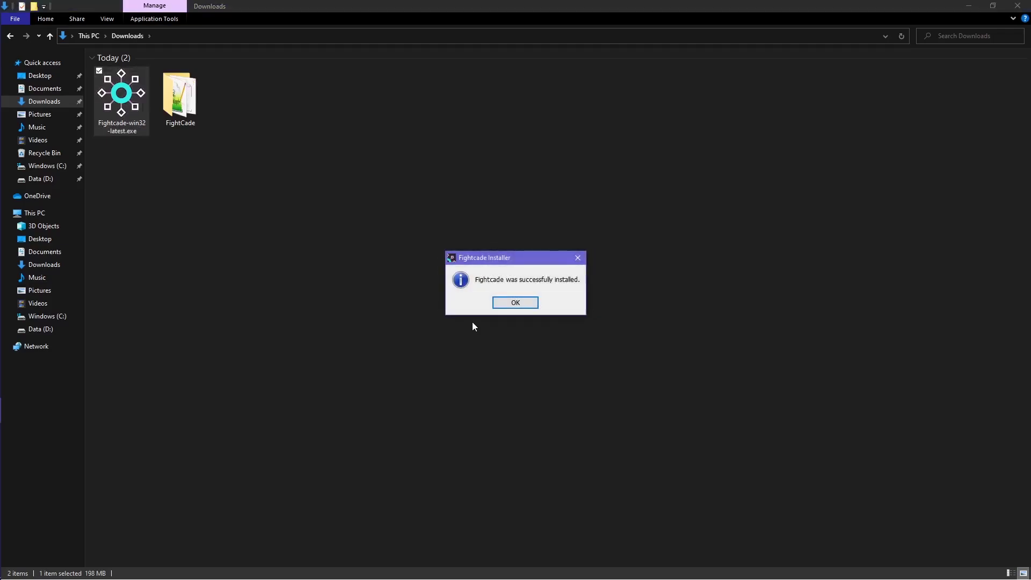
{"action": "left_click", "coordinate": [507, 304]}
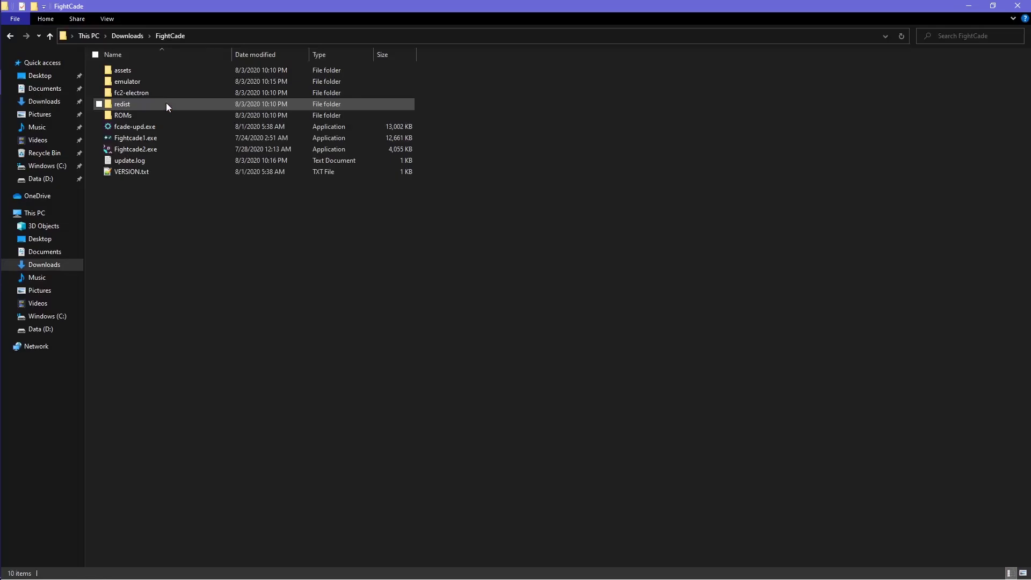
- Launch Fightcade2.exe from the FightCade folder and log in with the account username and password
{"action": "double_click", "coordinate": [149, 146]}
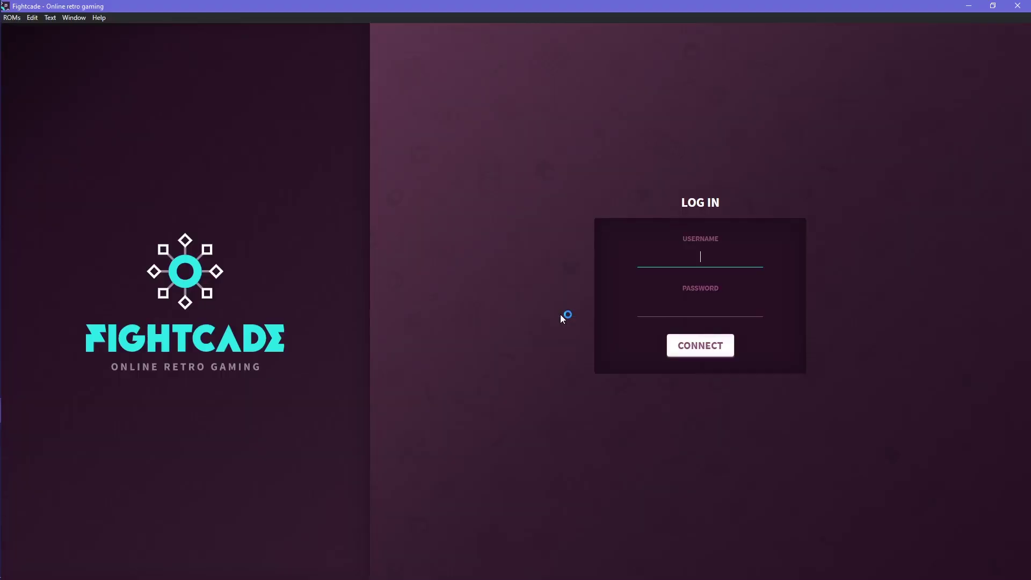
{"action": "type", "text": "Komerican Blues"}
{"action": "left_click", "coordinate": [726, 306]}
{"action": "type", "text": "•••••••"}
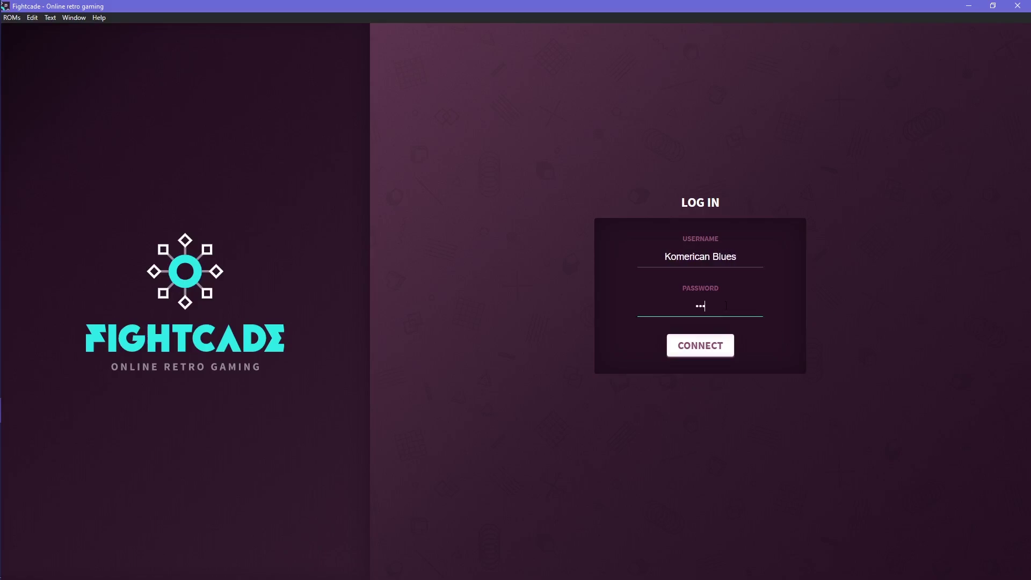
{"action": "type", "text": "••"}
{"action": "key", "text": "Return"}
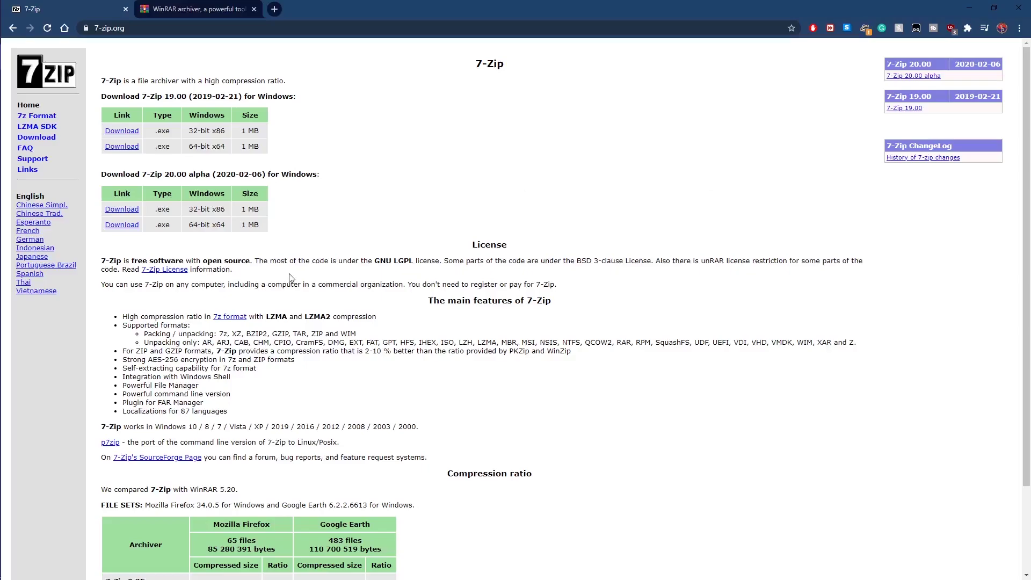
- Download the 32-bit 7-Zip 19.00 installer and the 32-bit English WinRAR 5.91 installer from their websites
{"action": "left_click", "coordinate": [138, 129]}
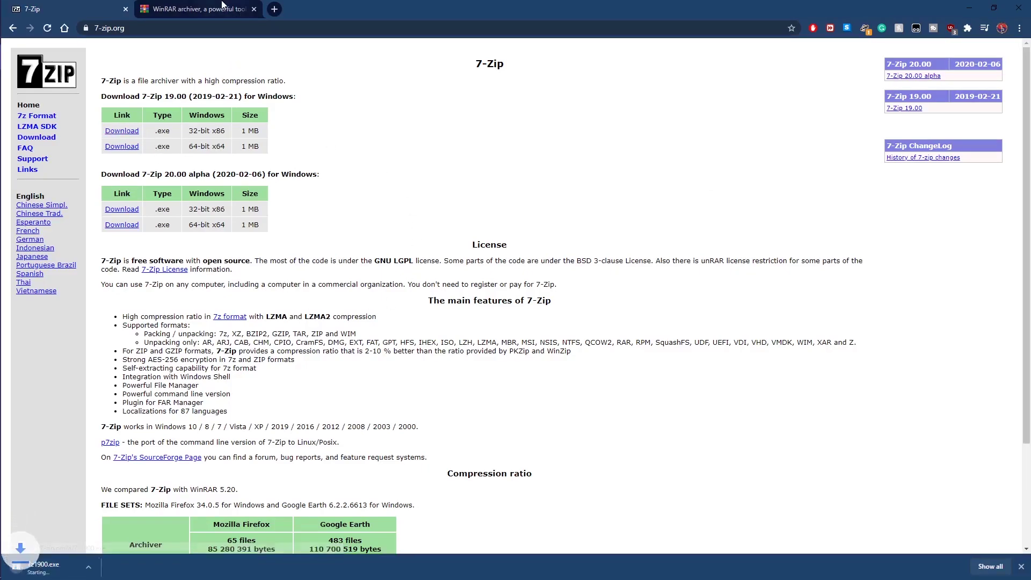
{"action": "key", "text": "ctrl+Tab"}
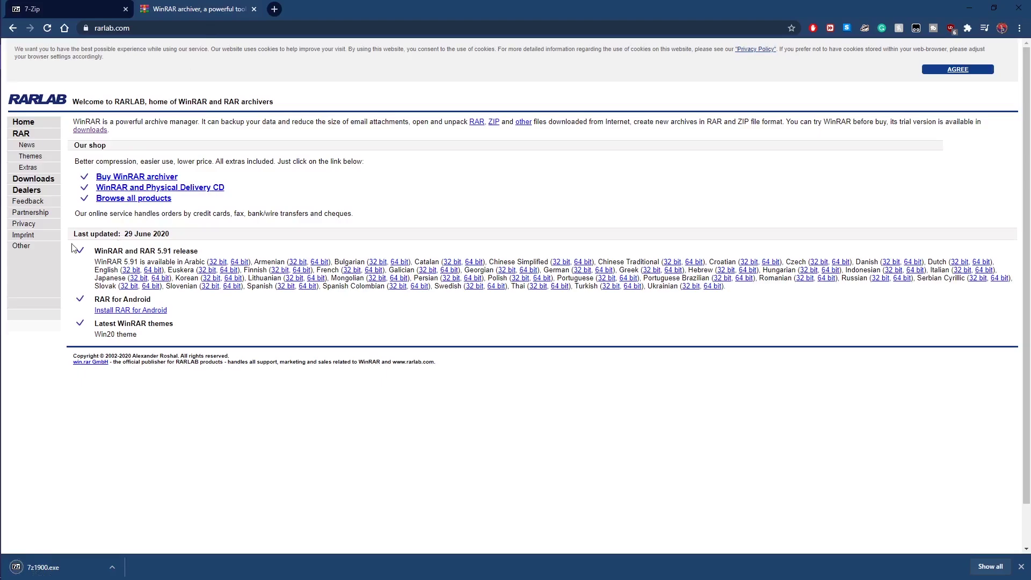
{"action": "left_click", "coordinate": [130, 273]}
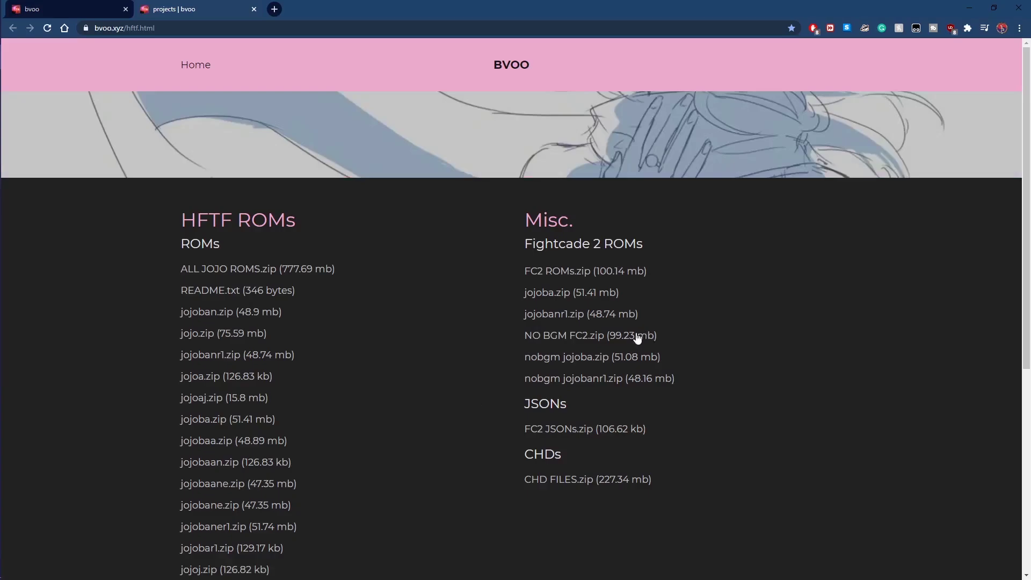
- Download FC2 JSONs.zip from the BVOO page and extract it in Downloads to a folder named fc2 jsons
{"action": "left_click", "coordinate": [611, 427]}
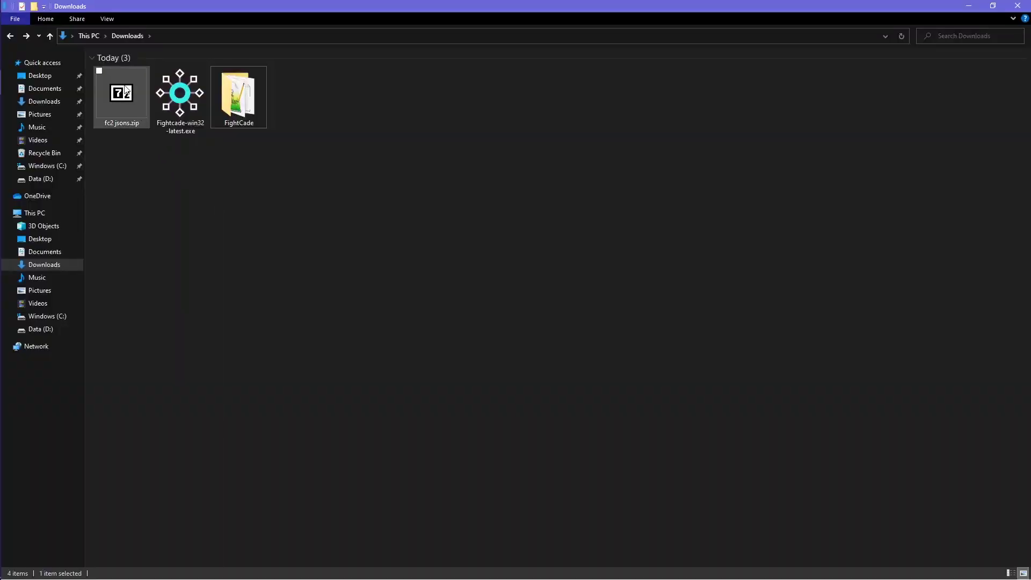
{"action": "right_click", "coordinate": [124, 84]}
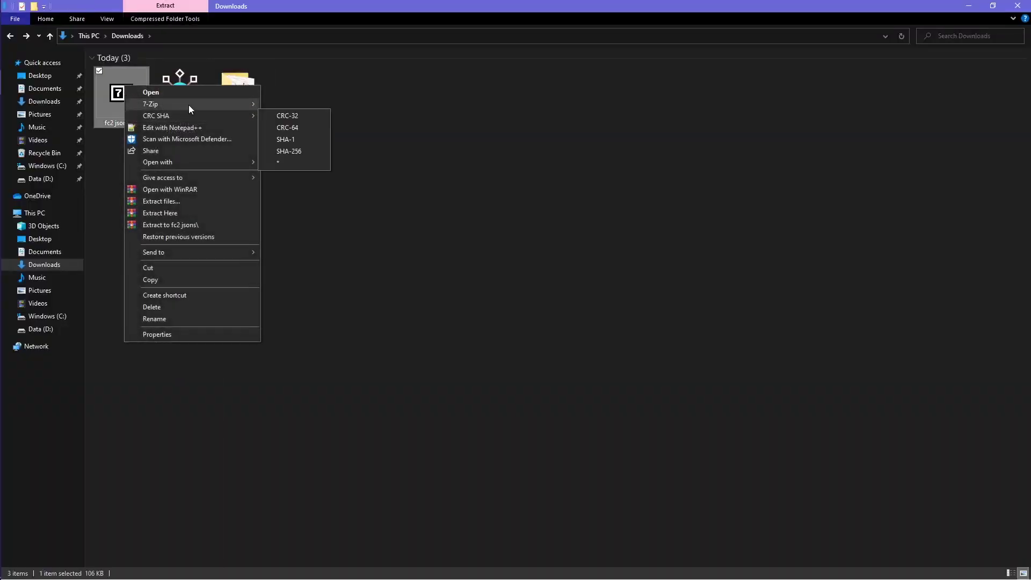
{"action": "mouse_move", "coordinate": [189, 106]}
{"action": "left_click", "coordinate": [313, 128]}
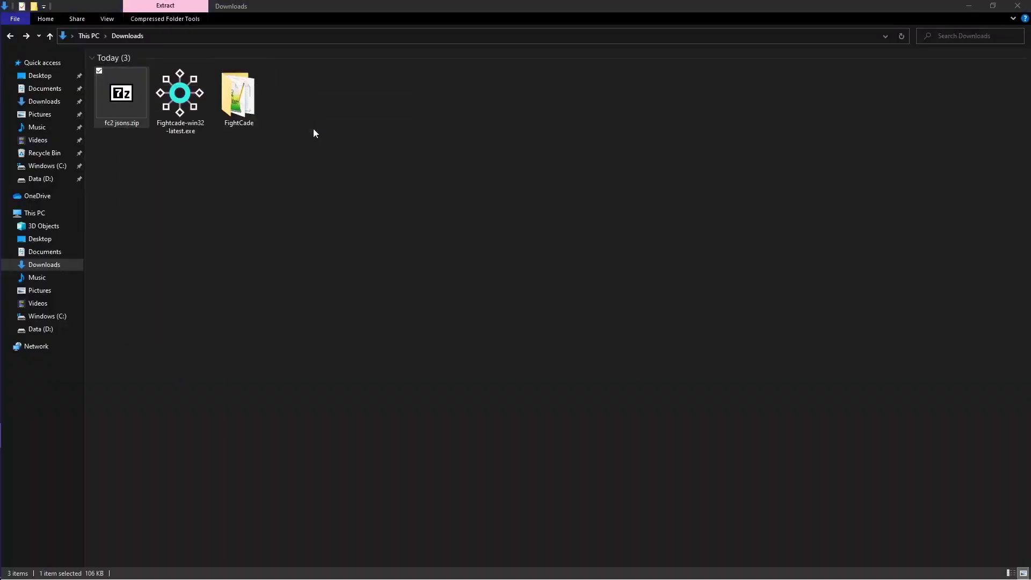
{"action": "left_click", "coordinate": [493, 359]}
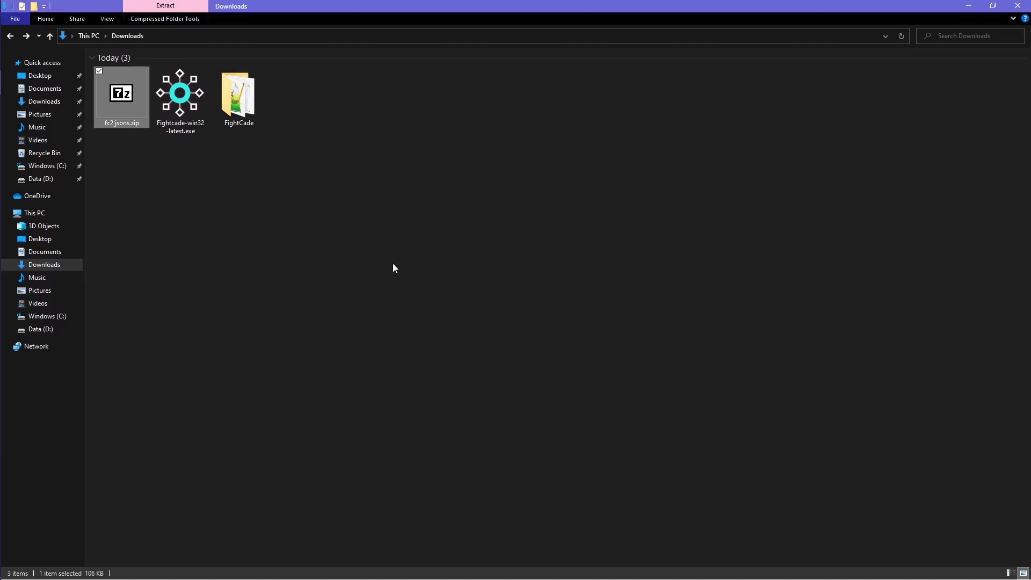
- Copy all the .json files except README.txt from the fc2 jsons folder into the FightCade\emulator folder
{"action": "double_click", "coordinate": [297, 90]}
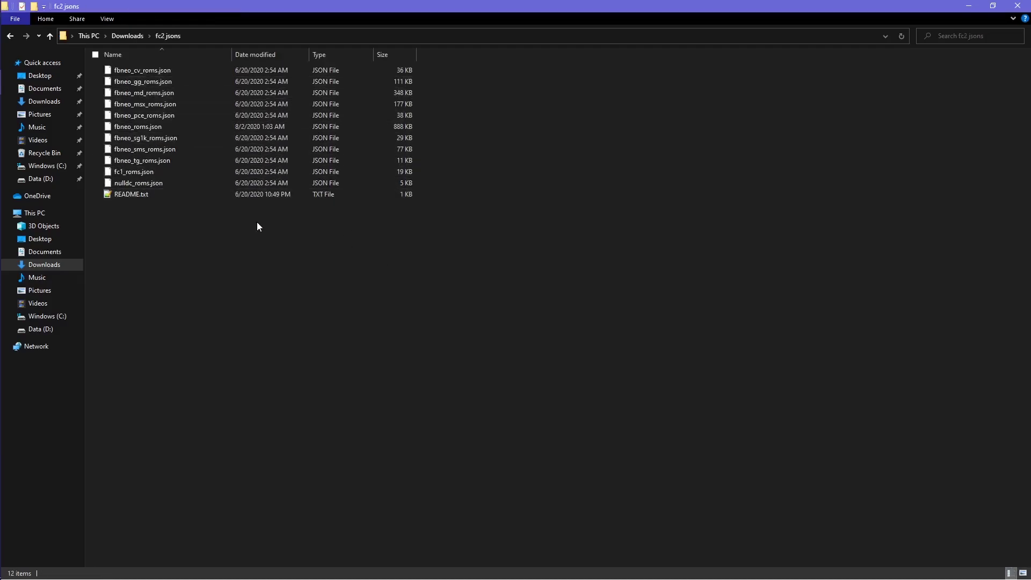
{"action": "left_click_drag", "start_coordinate": [427, 180], "coordinate": [317, 73]}
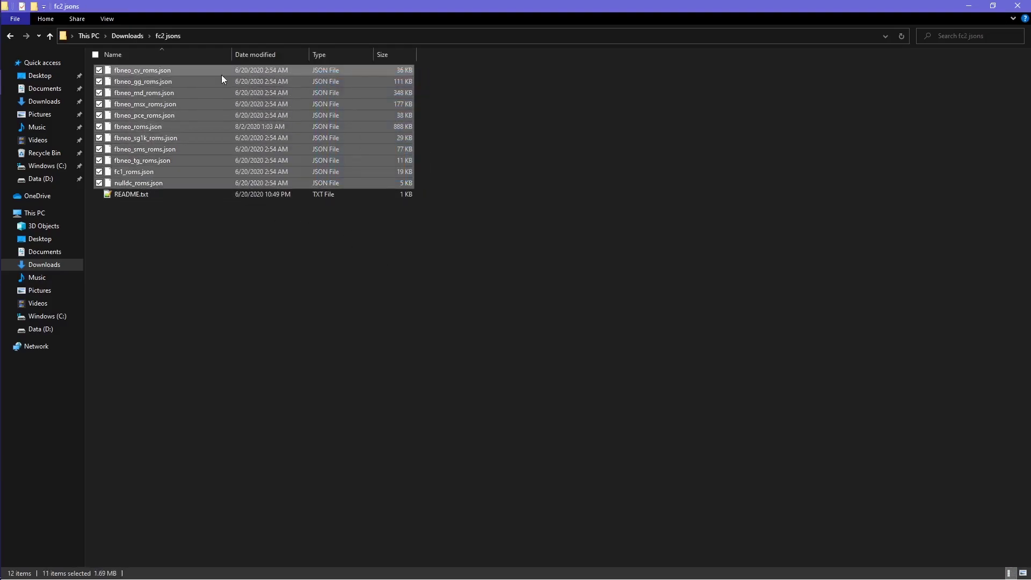
{"action": "left_click", "coordinate": [15, 37]}
{"action": "left_click", "coordinate": [287, 101]}
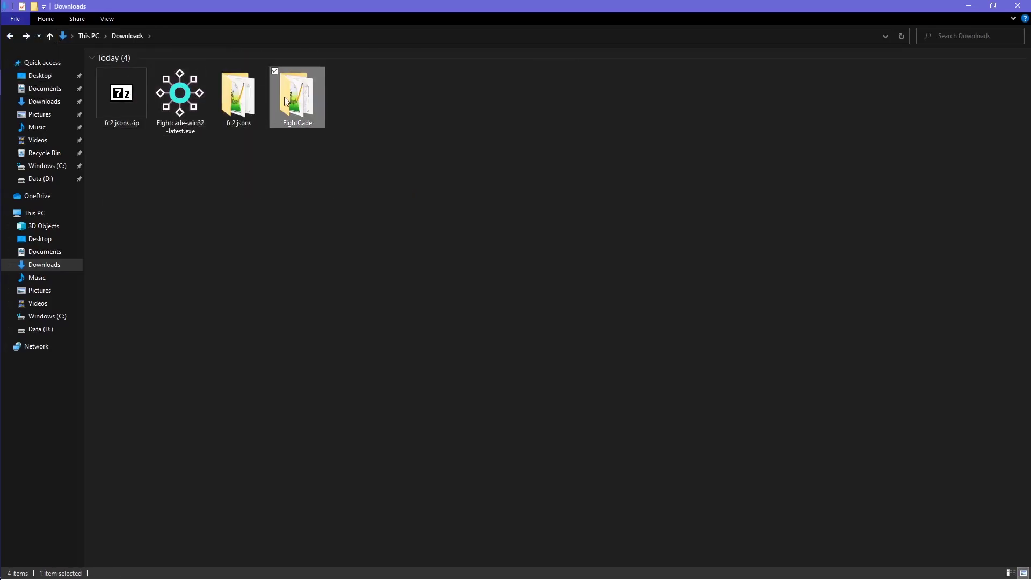
{"action": "double_click", "coordinate": [286, 101]}
{"action": "left_click", "coordinate": [215, 83]}
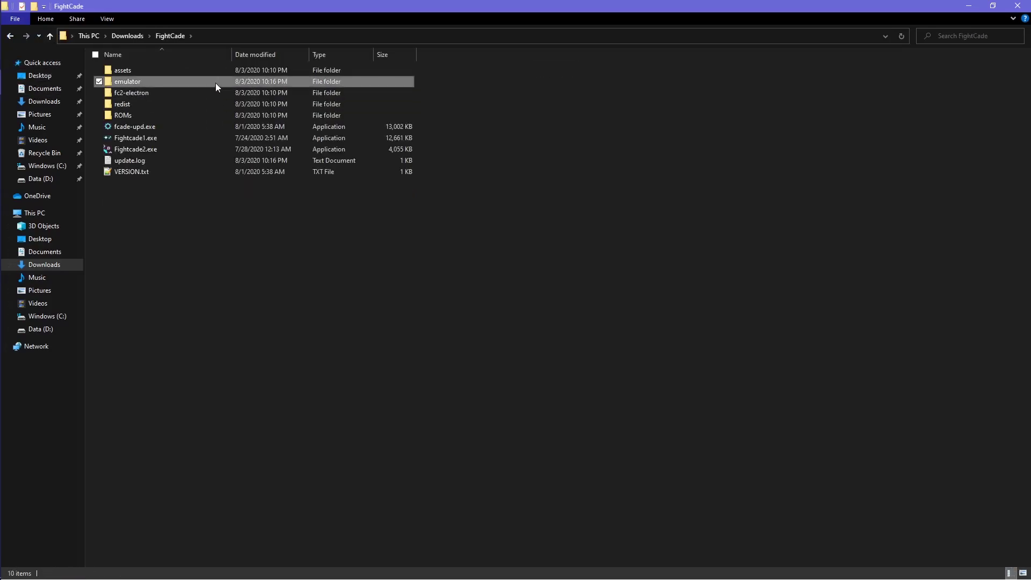
{"action": "double_click", "coordinate": [215, 83]}
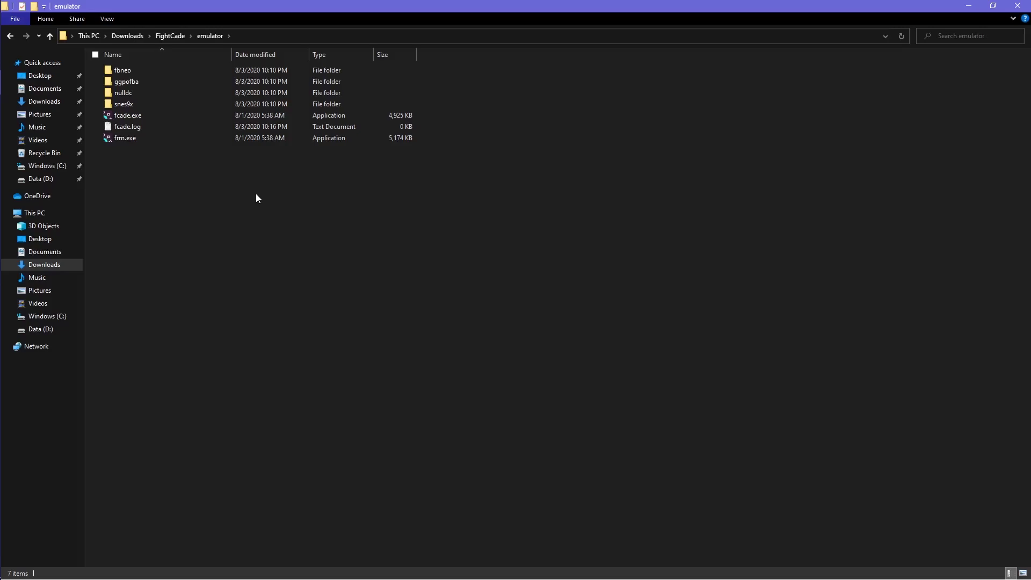
{"action": "key", "text": "ctrl+v"}
{"action": "left_click", "coordinate": [289, 334]}
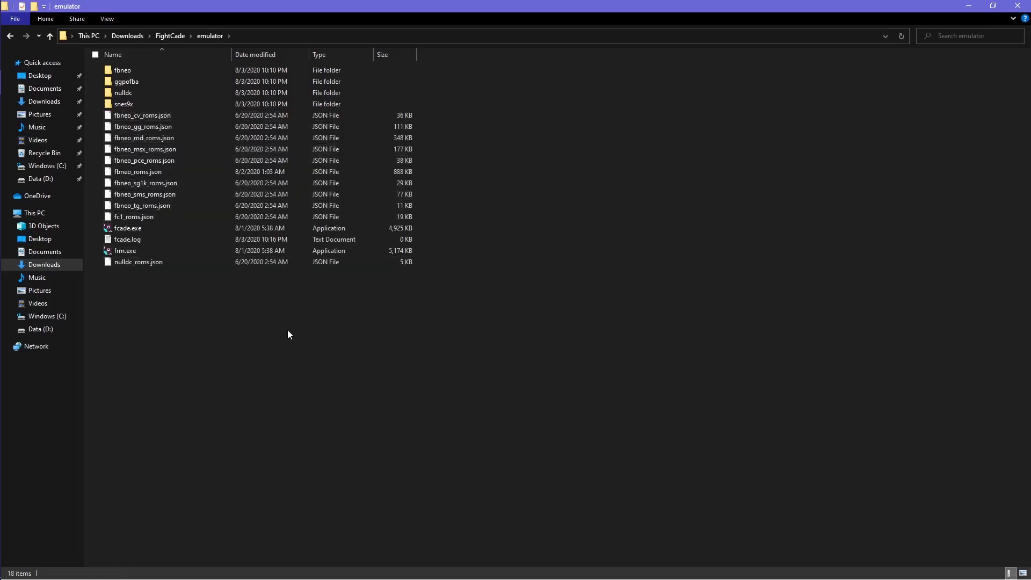
- Switch to Fightcade, search the game channels for jojobanr1 and join the JoJo's Bizarre Adventure channel
{"action": "key", "text": "alt+Tab"}
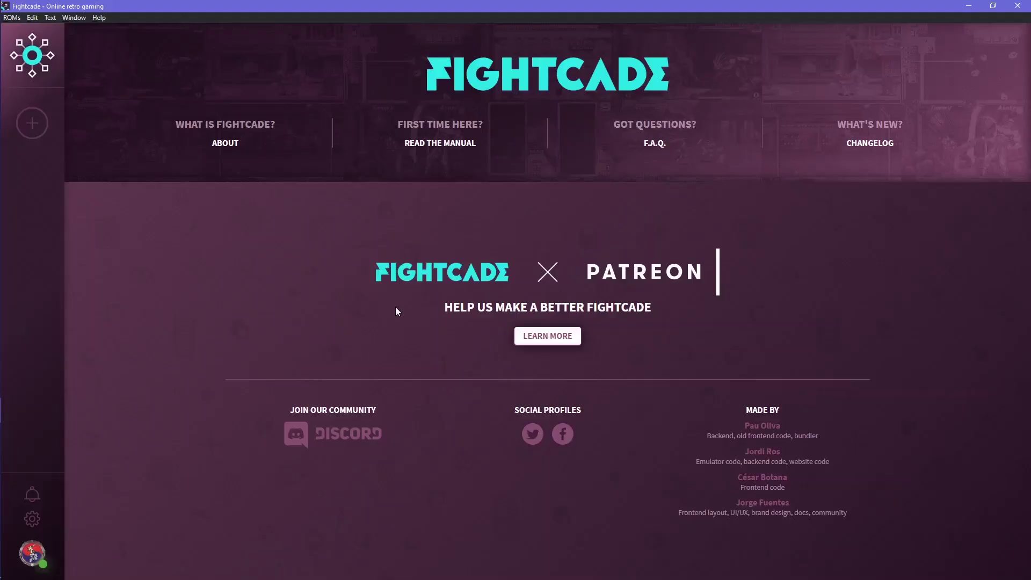
{"action": "left_click", "coordinate": [32, 123]}
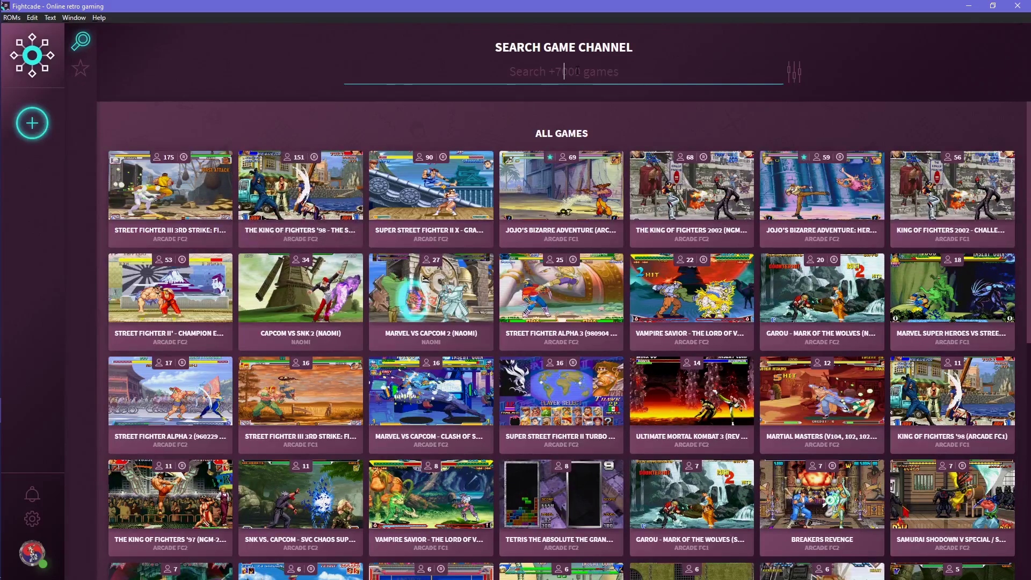
{"action": "type", "text": "jojobanr1"}
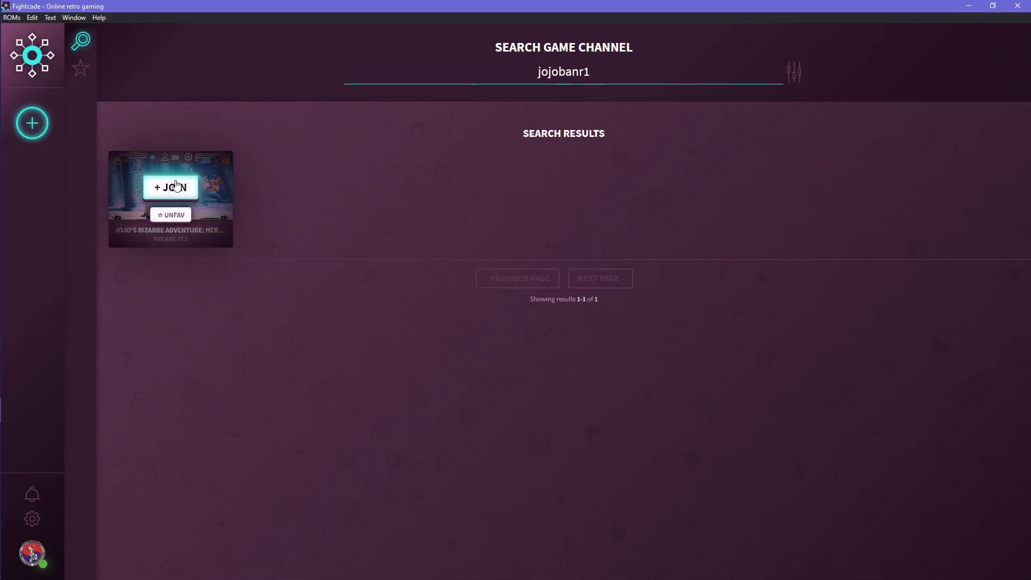
{"action": "left_click", "coordinate": [179, 185]}
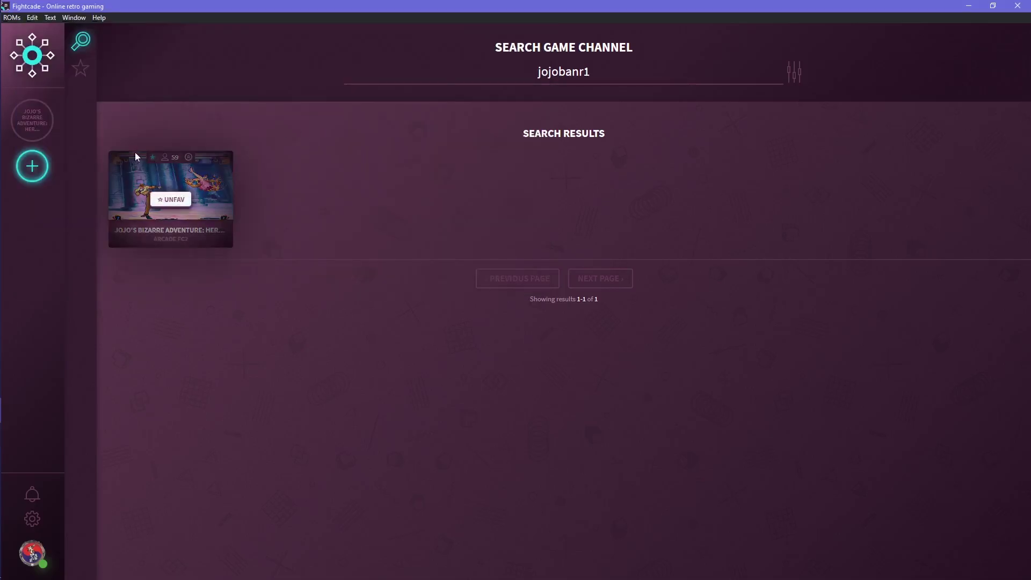
- Open the joined JoJo's Bizarre Adventure channel, launch a test game and maximize the emulator window
{"action": "left_click", "coordinate": [33, 124]}
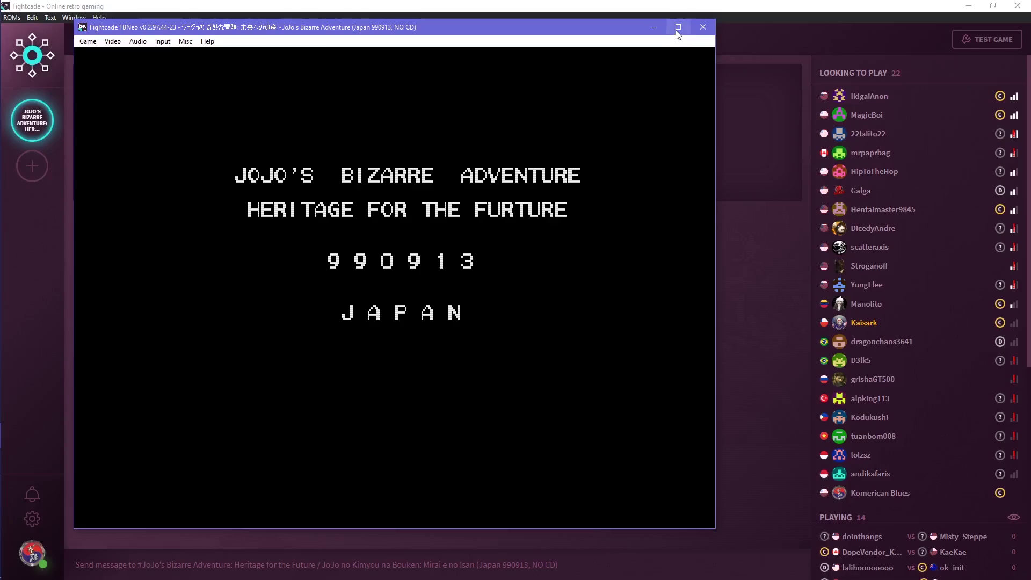
{"action": "left_click", "coordinate": [677, 31]}
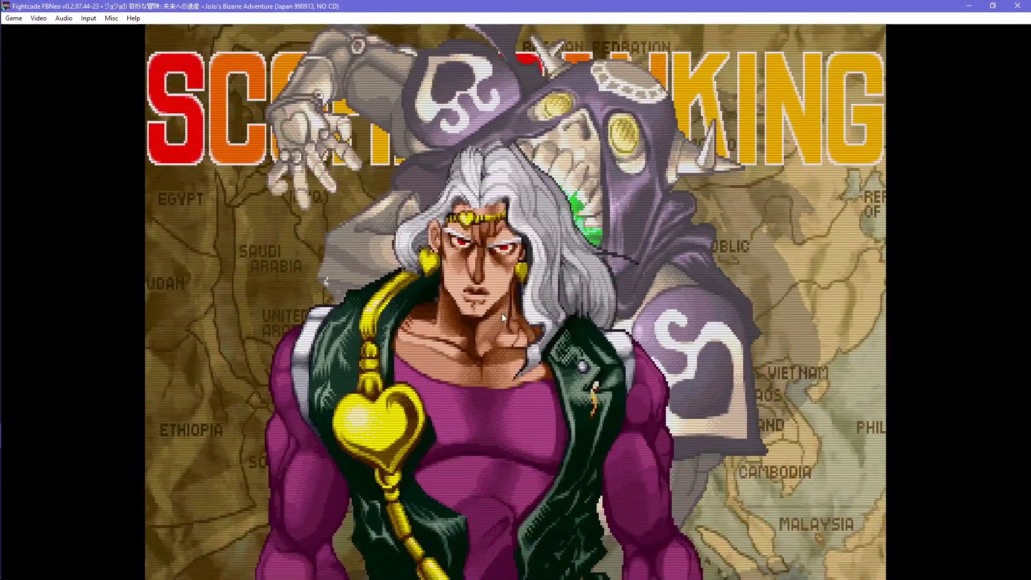
- Close the emulator and open the FBNeo ROMs folder through the ROMs folder in FightCade
{"action": "key", "text": "alt+F4"}
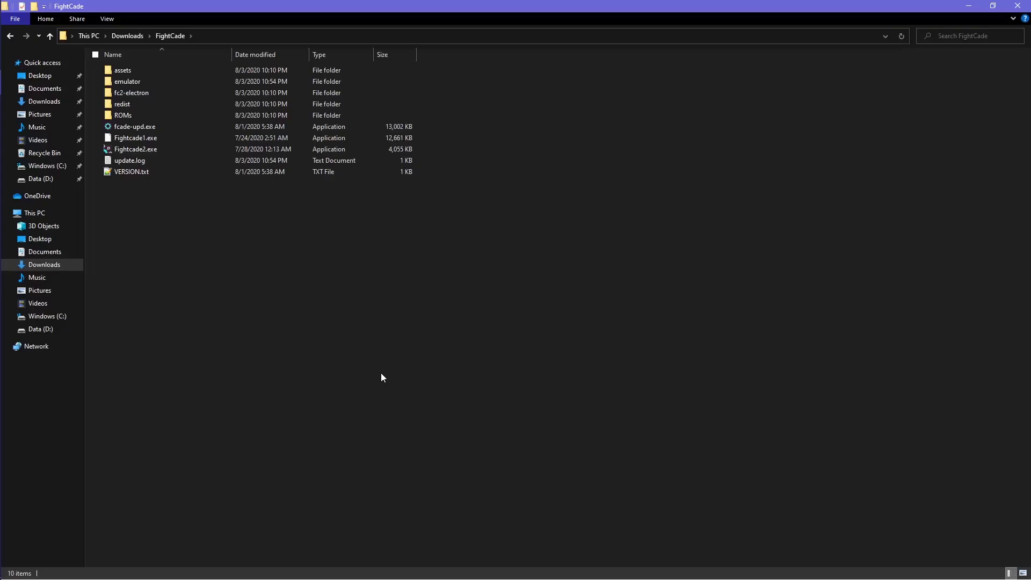
{"action": "left_click", "coordinate": [189, 117]}
{"action": "double_click", "coordinate": [188, 117]}
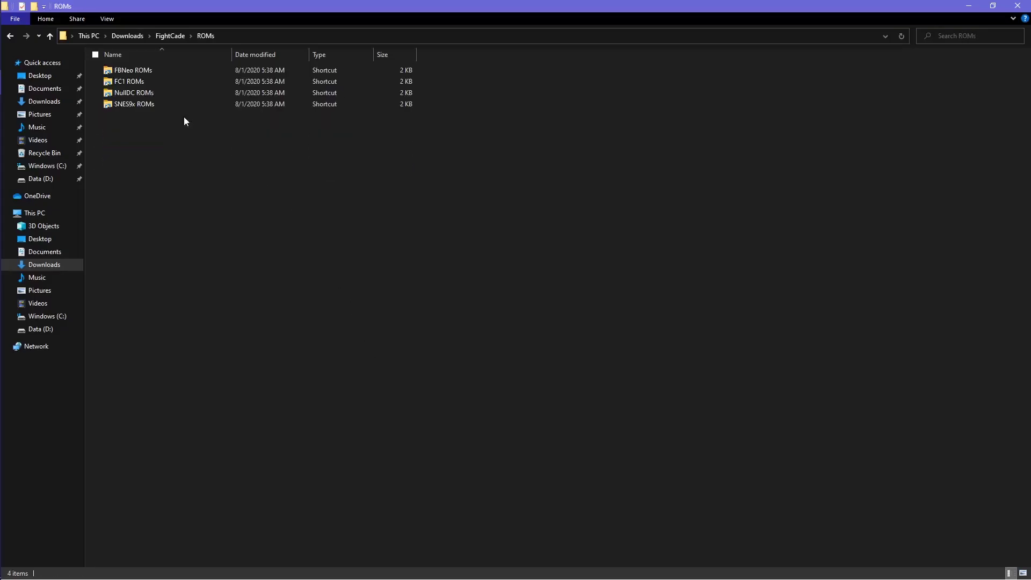
{"action": "left_click", "coordinate": [181, 70]}
{"action": "double_click", "coordinate": [180, 70]}
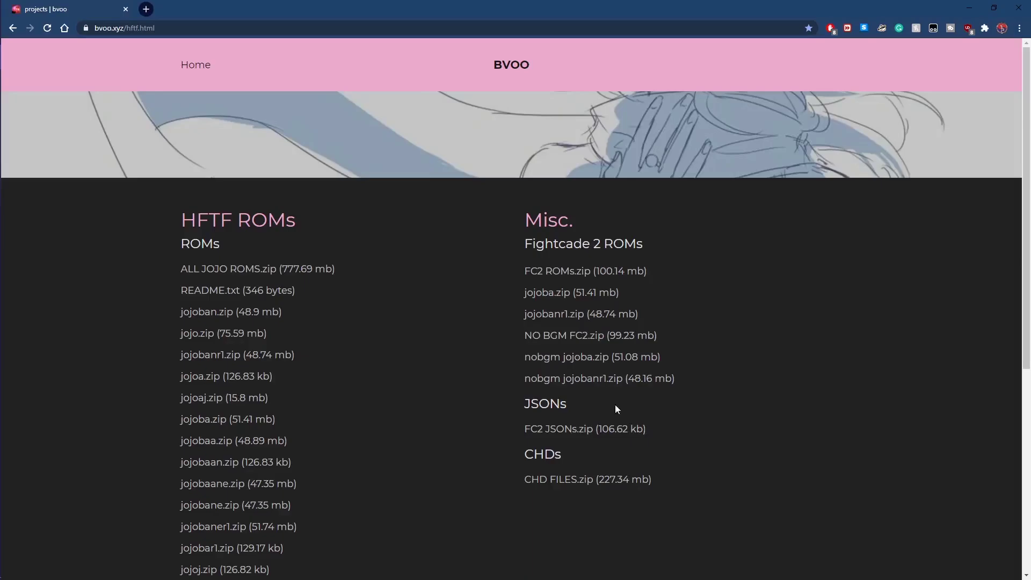
- Download NO BGM FC2.zip from the BVOO page and extract its contents directly into the Downloads folder
{"action": "left_click", "coordinate": [643, 336]}
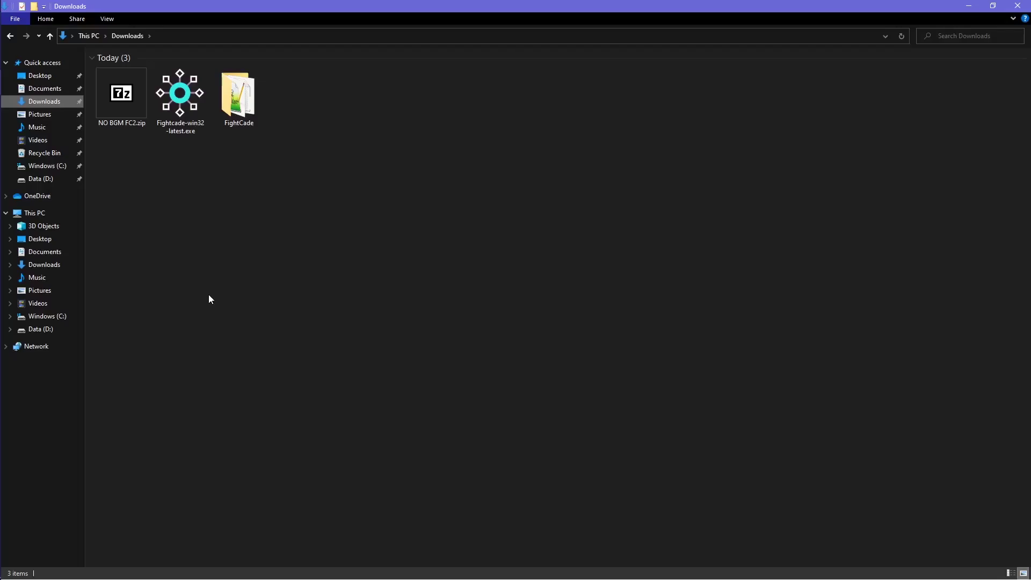
{"action": "right_click", "coordinate": [127, 110]}
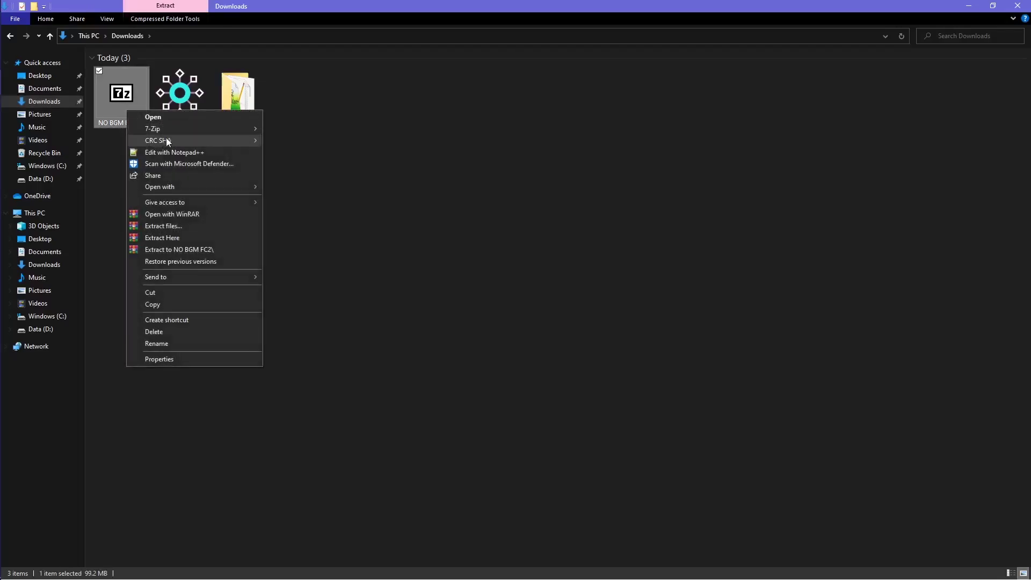
{"action": "mouse_move", "coordinate": [174, 138]}
{"action": "mouse_move", "coordinate": [256, 131]}
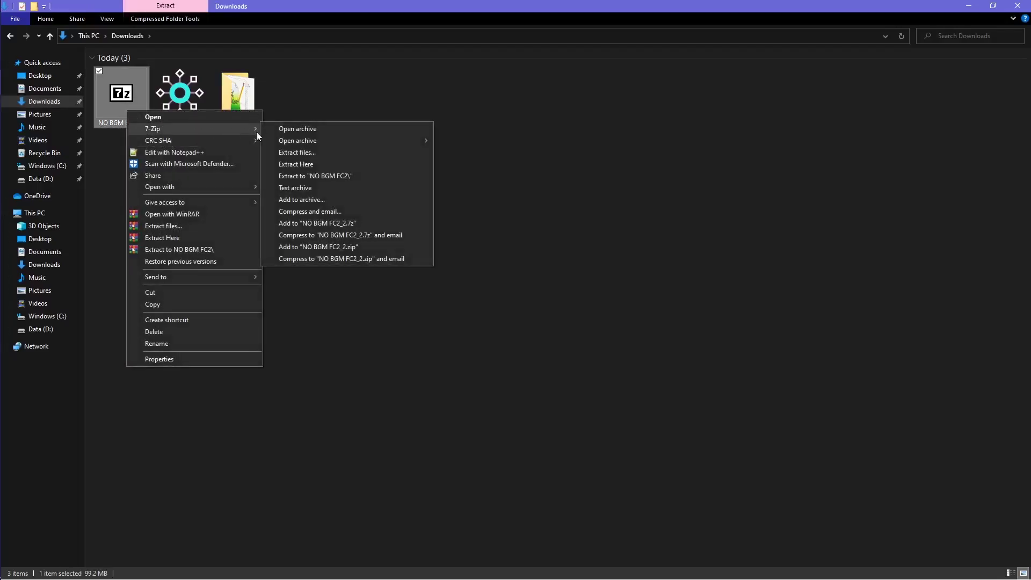
{"action": "left_click", "coordinate": [303, 166]}
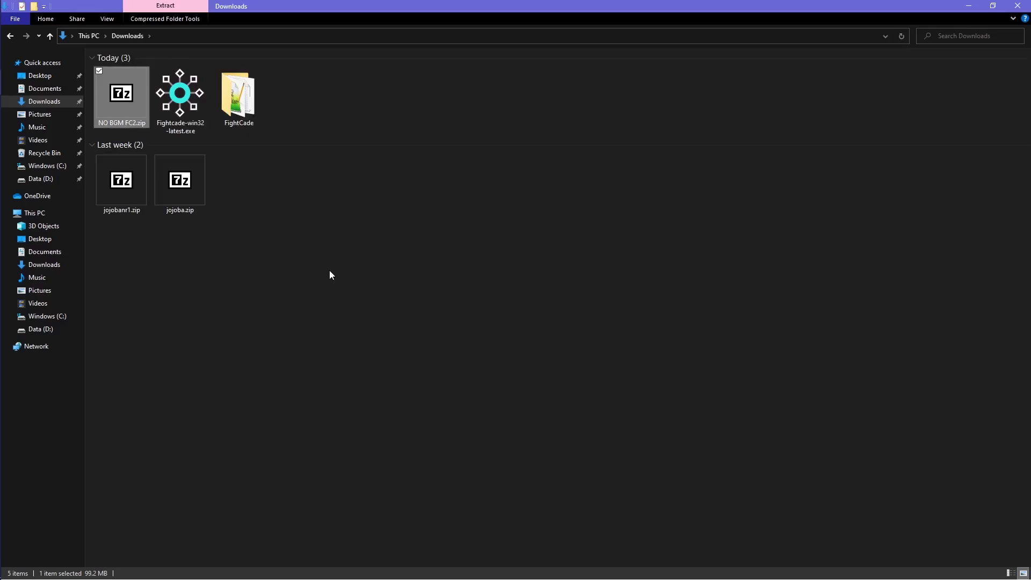
- Replace the JoJo ROM zips in the FBNeo ROMs folder with the extracted no-BGM jojobanr1.zip and jojoba.zip from Downloads
{"action": "left_click_drag", "start_coordinate": [227, 154], "coordinate": [94, 212]}
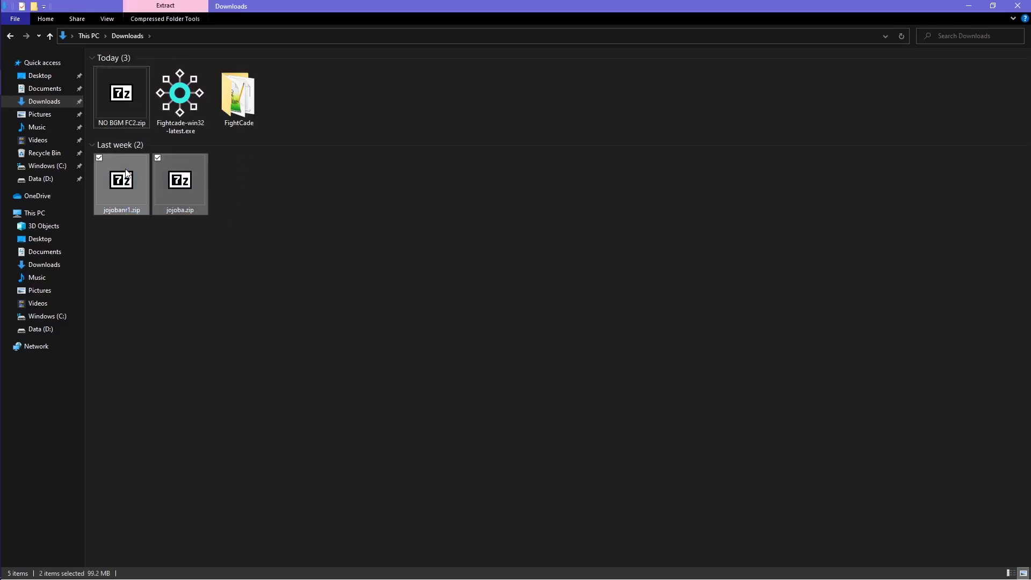
{"action": "double_click", "coordinate": [233, 118]}
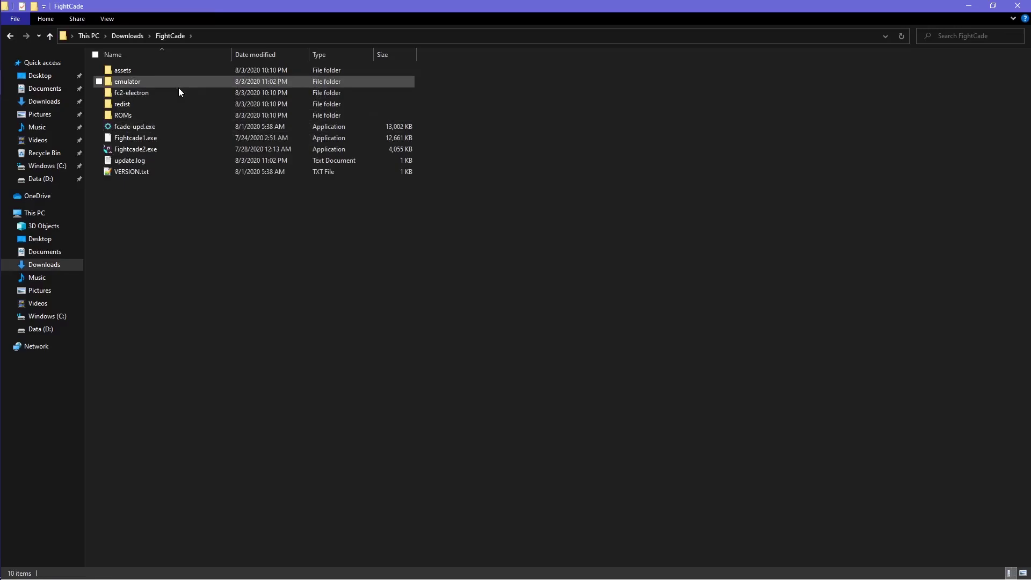
{"action": "double_click", "coordinate": [145, 115]}
{"action": "double_click", "coordinate": [146, 72]}
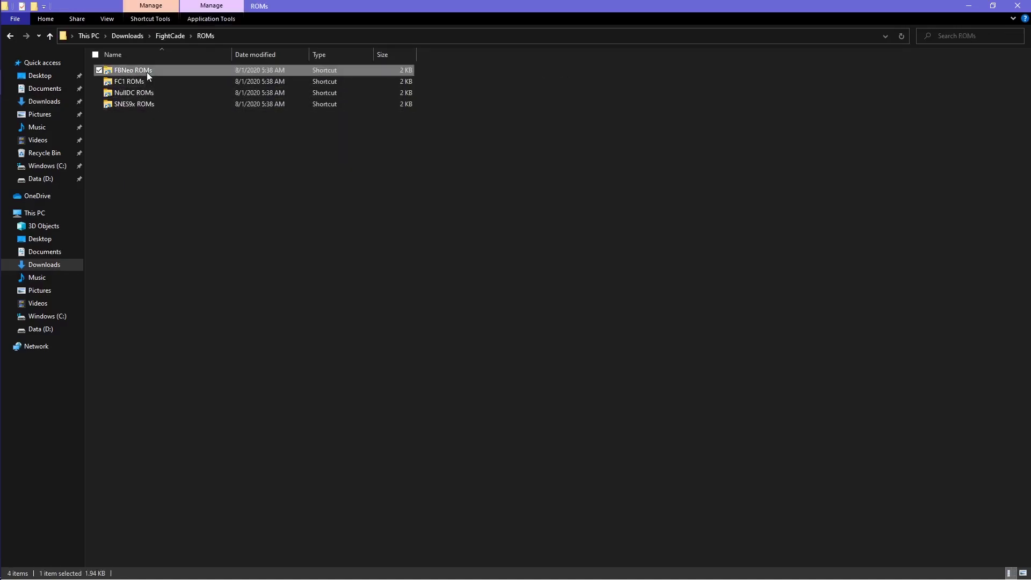
{"action": "left_click_drag", "start_coordinate": [147, 250], "coordinate": [137, 216]}
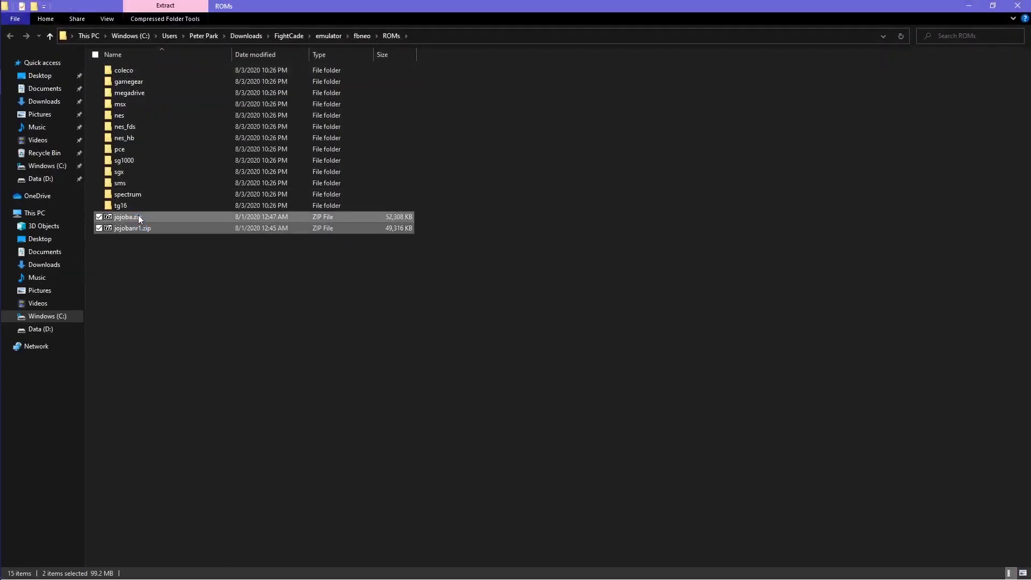
{"action": "key", "text": "Delete"}
{"action": "key", "text": "ctrl+z"}
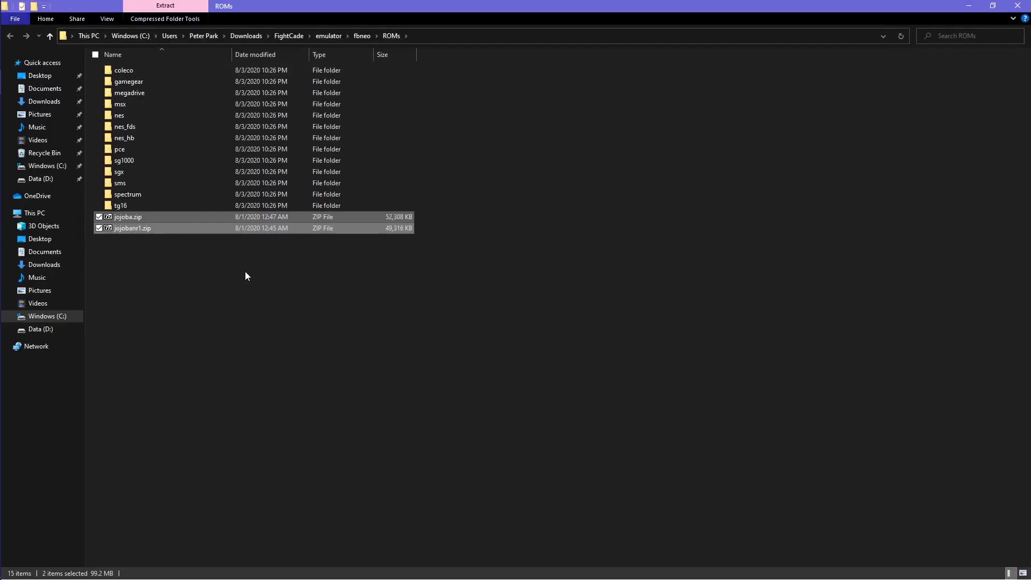
{"action": "left_click", "coordinate": [246, 275]}
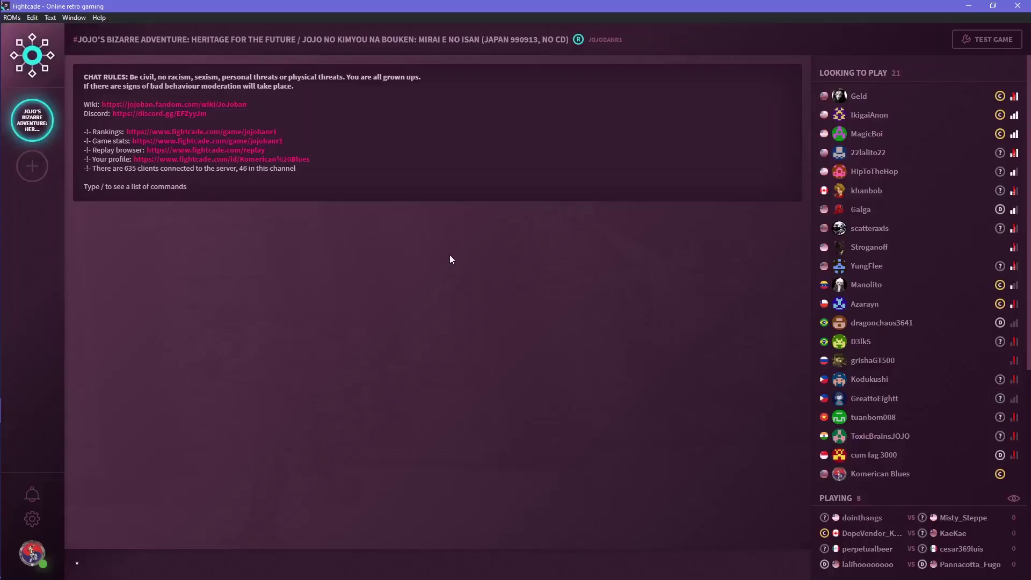
- Launch a test game from the JoJo's Bizarre Adventure channel in Fightcade, dismiss the ROM warning and maximize the emulator window
{"action": "left_click", "coordinate": [964, 43]}
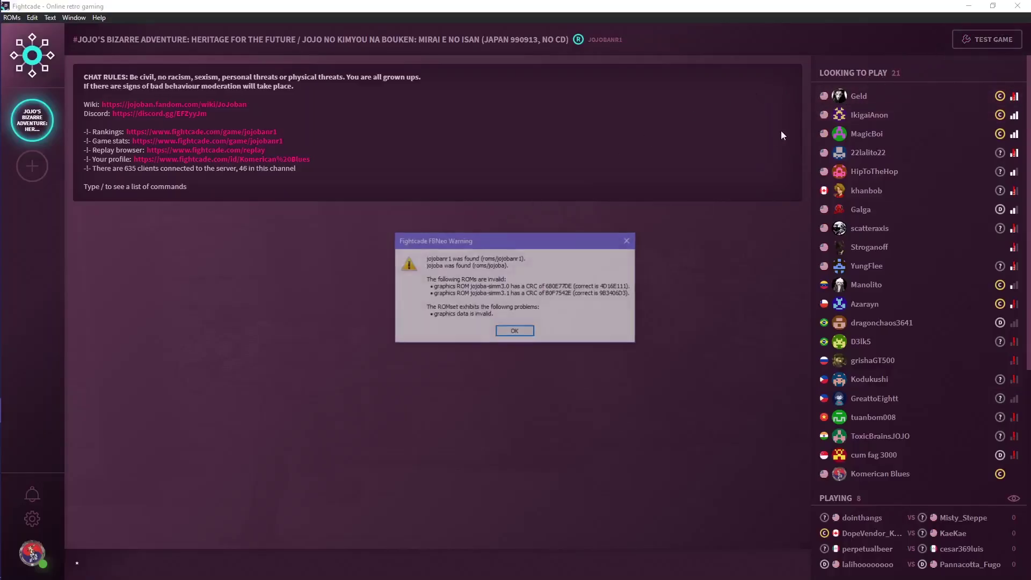
{"action": "left_click", "coordinate": [517, 331]}
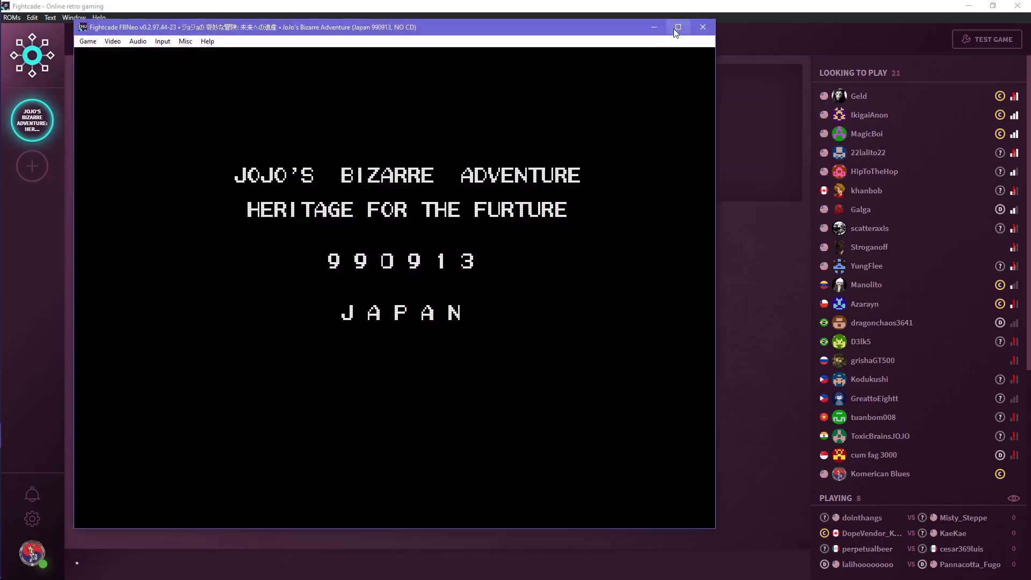
{"action": "left_click", "coordinate": [678, 26]}
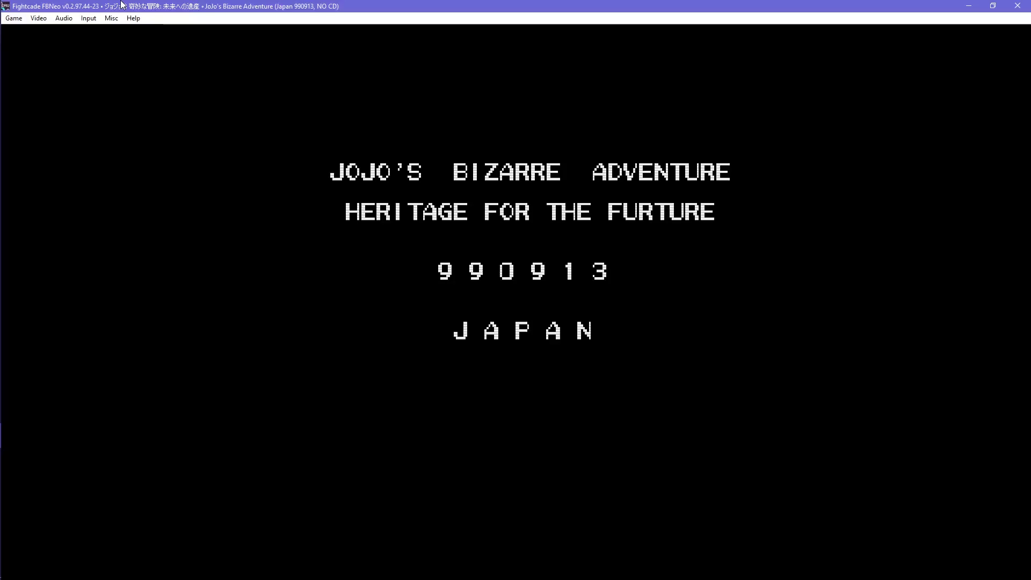
- Open the game input mapping and assign P1 Coin to 3 and P1 Start to 1
{"action": "left_click", "coordinate": [88, 18]}
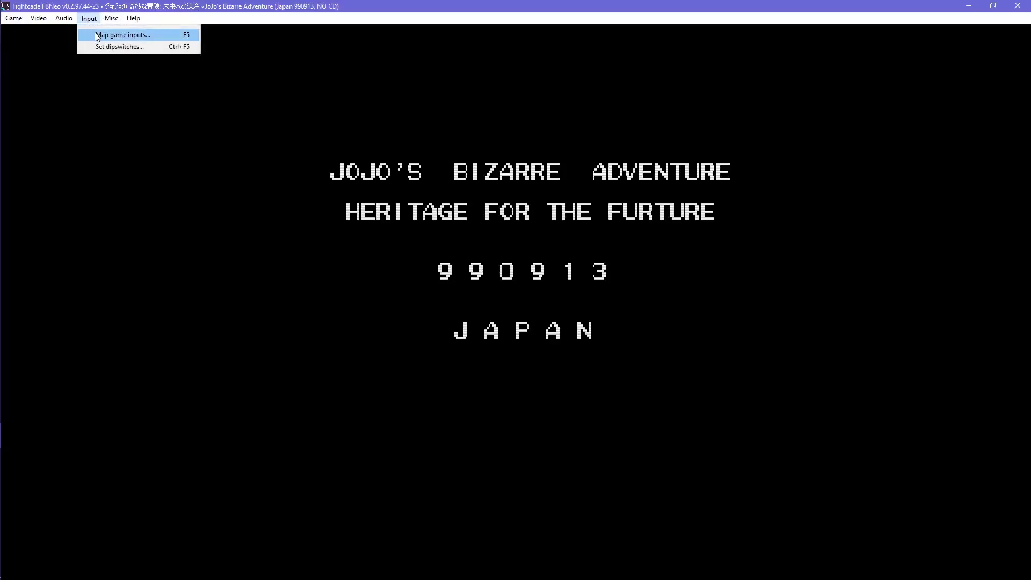
{"action": "left_click", "coordinate": [96, 34]}
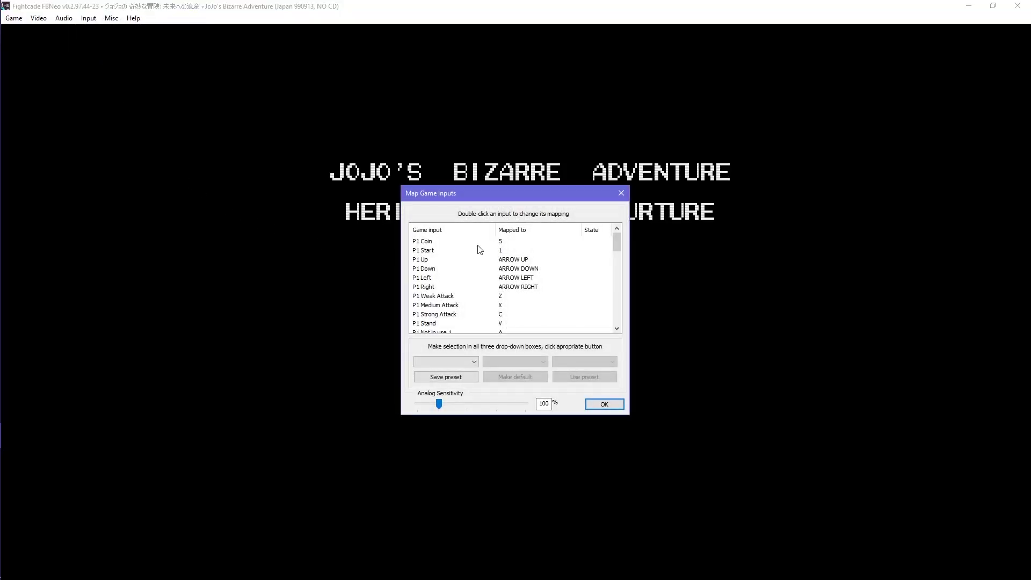
{"action": "double_click", "coordinate": [478, 243]}
{"action": "key", "text": "3"}
{"action": "double_click", "coordinate": [491, 251]}
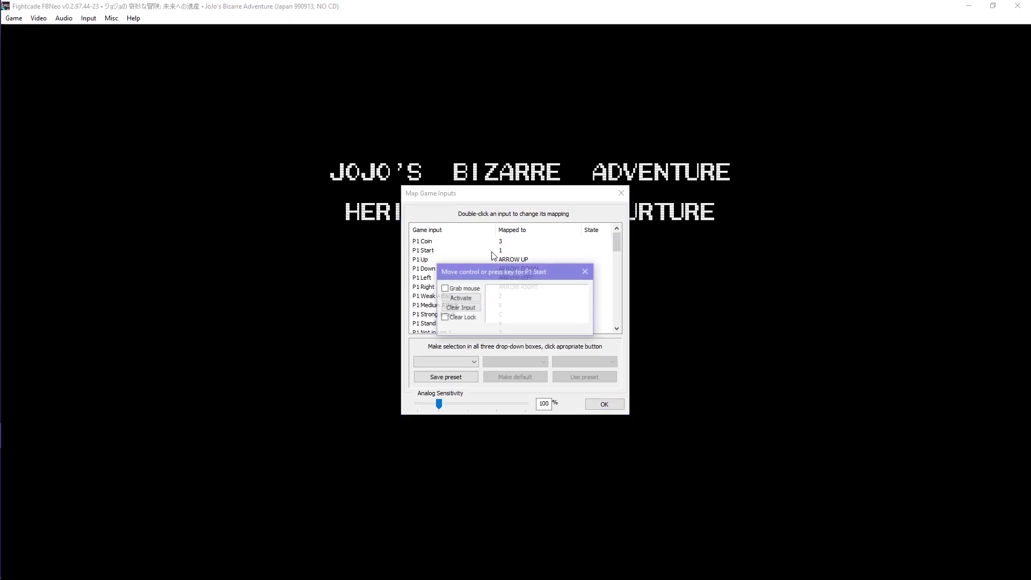
{"action": "key", "text": "1"}
- Map the P1 directions to the keyboard: Up to W, Down to S, Left to A and Right to D
{"action": "double_click", "coordinate": [505, 260]}
{"action": "key", "text": "w"}
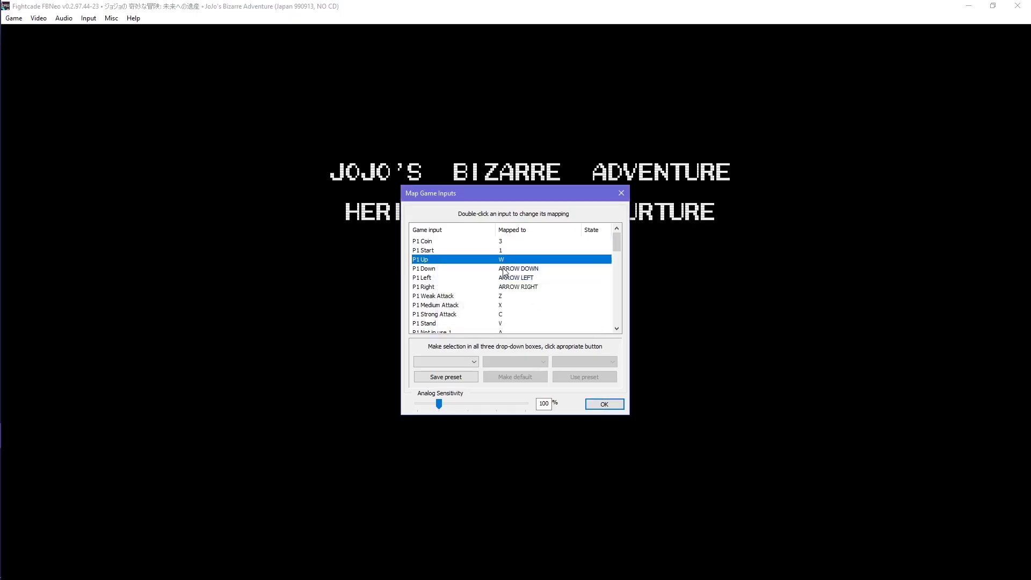
{"action": "double_click", "coordinate": [501, 269]}
{"action": "key", "text": "s"}
{"action": "double_click", "coordinate": [502, 278]}
{"action": "key", "text": "a"}
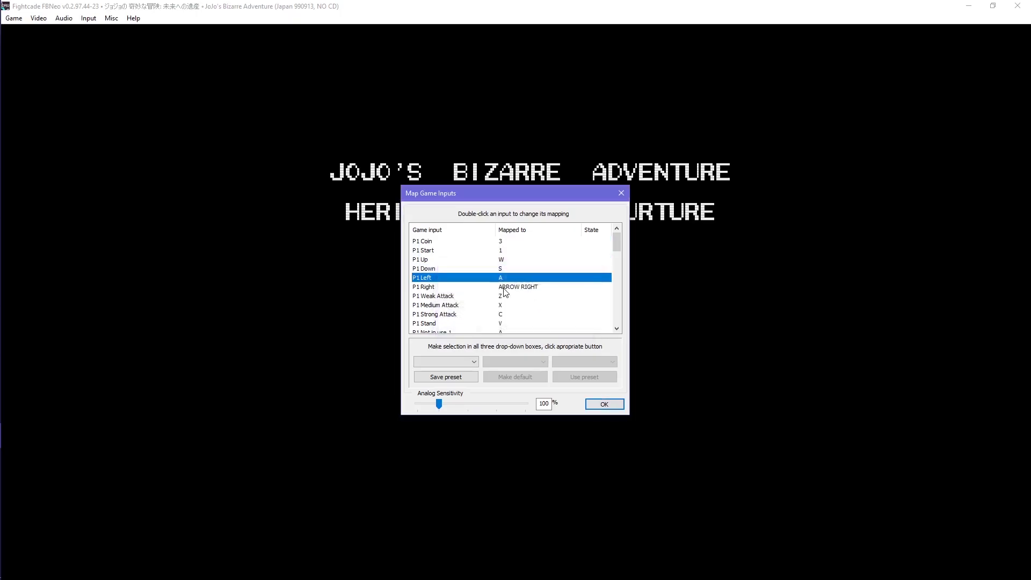
{"action": "double_click", "coordinate": [501, 287]}
{"action": "key", "text": "d"}
- Map P1 Weak Attack to J, Medium Attack to K, Strong Attack to L and Stand to U, and confirm the mapping
{"action": "double_click", "coordinate": [502, 297]}
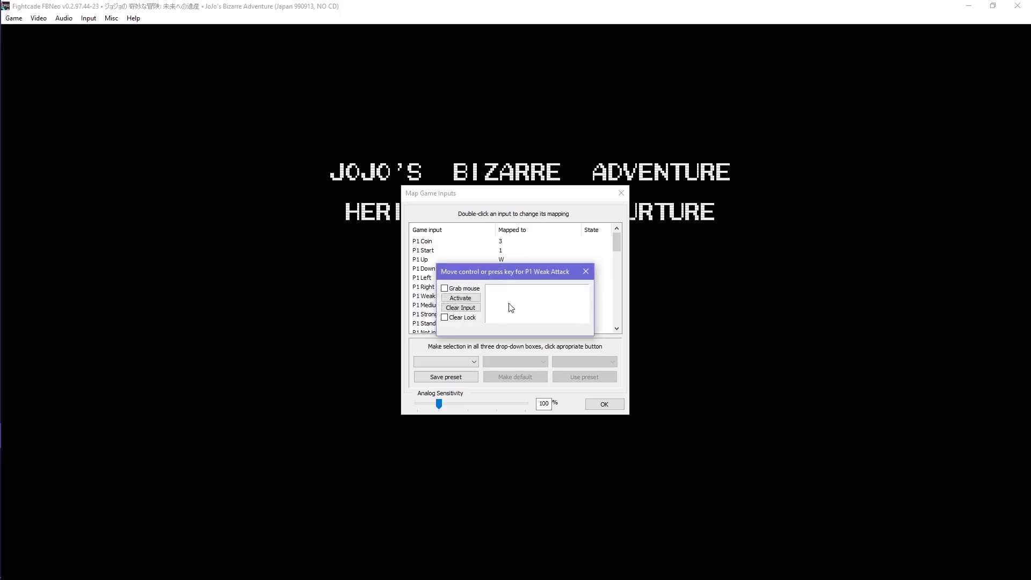
{"action": "key", "text": "j"}
{"action": "double_click", "coordinate": [514, 306]}
{"action": "key", "text": "k"}
{"action": "double_click", "coordinate": [511, 315]}
{"action": "key", "text": "l"}
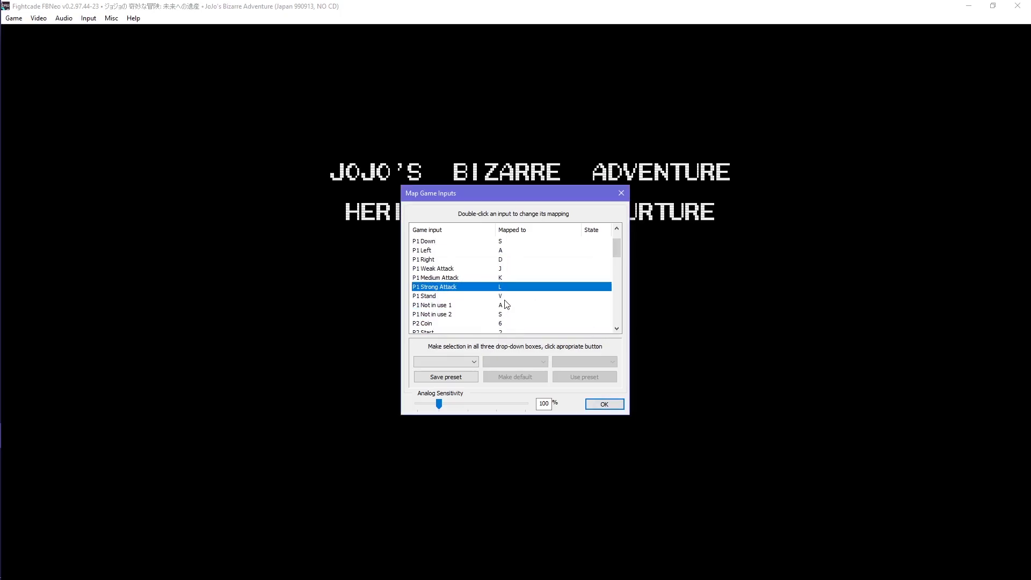
{"action": "double_click", "coordinate": [507, 296]}
{"action": "key", "text": "u"}
{"action": "key", "text": "Return"}
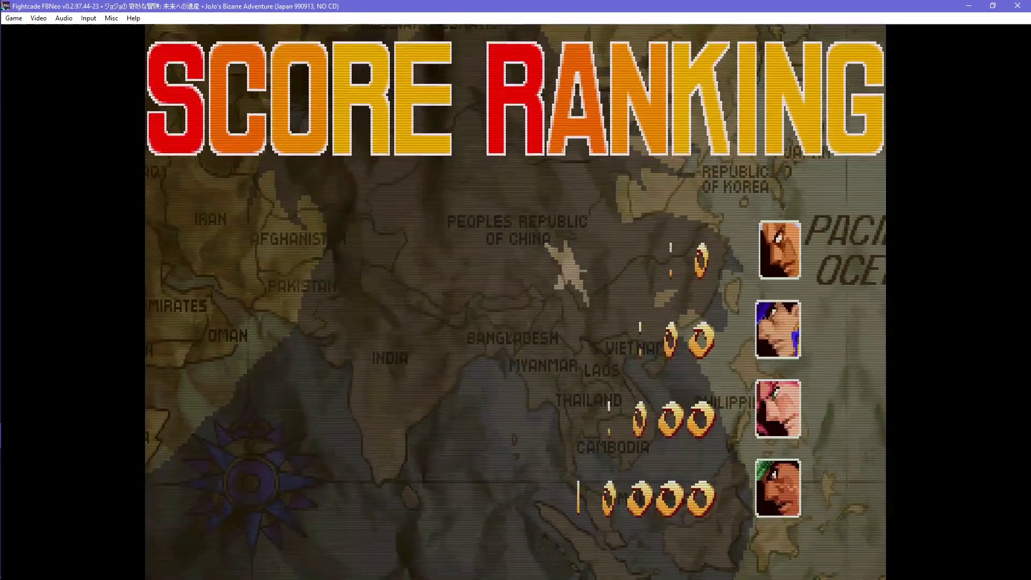
- Insert a coin for player 1 and start the game from the title screen
{"action": "key", "text": "5"}
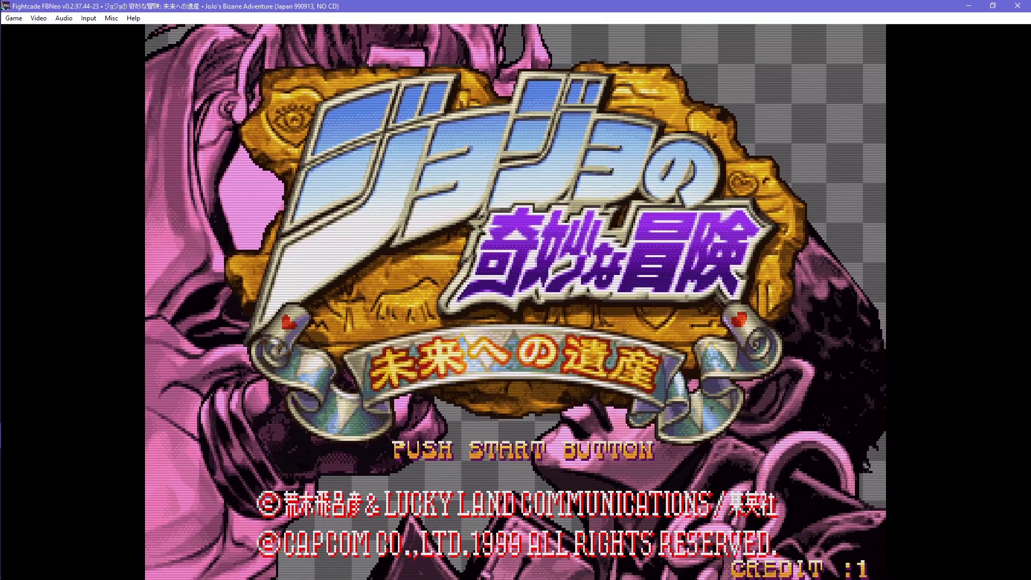
{"action": "key", "text": "1"}
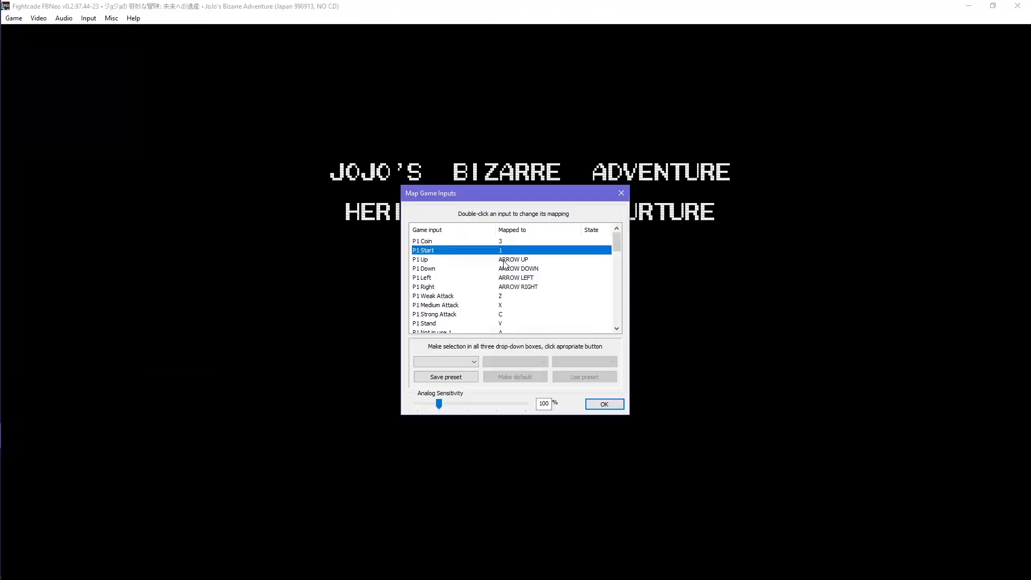
- In the input mapping, assign P1 Up to W, Down to S, Left to A and Right to D
{"action": "double_click", "coordinate": [505, 261]}
{"action": "key", "text": "w"}
{"action": "double_click", "coordinate": [505, 271]}
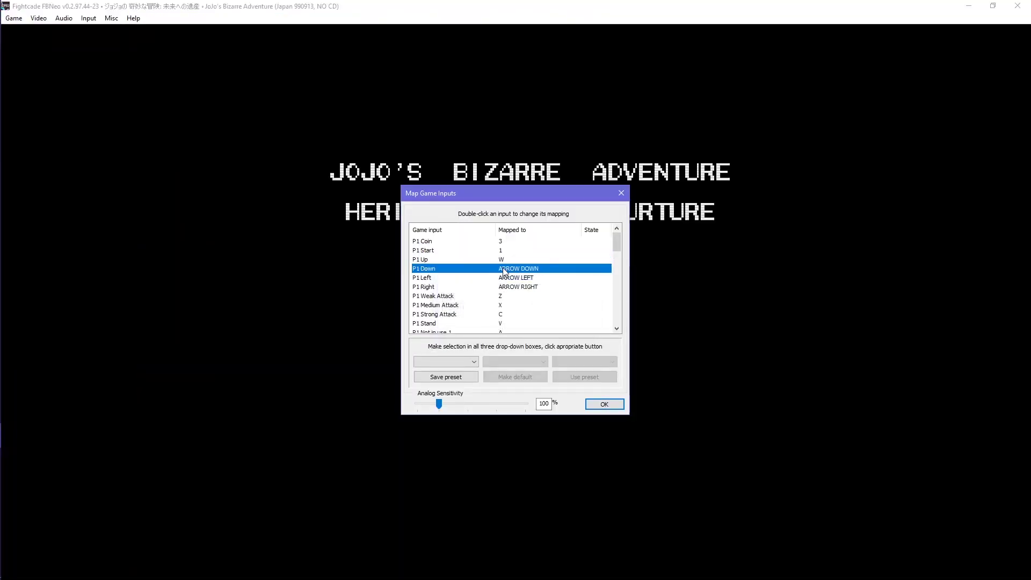
{"action": "key", "text": "s"}
{"action": "key", "text": "a"}
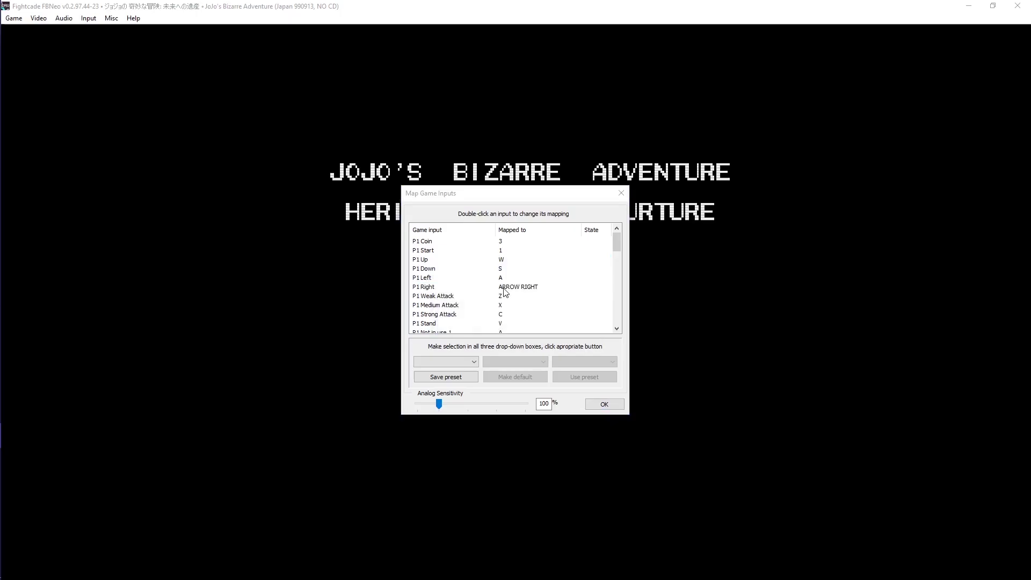
{"action": "key", "text": "d"}
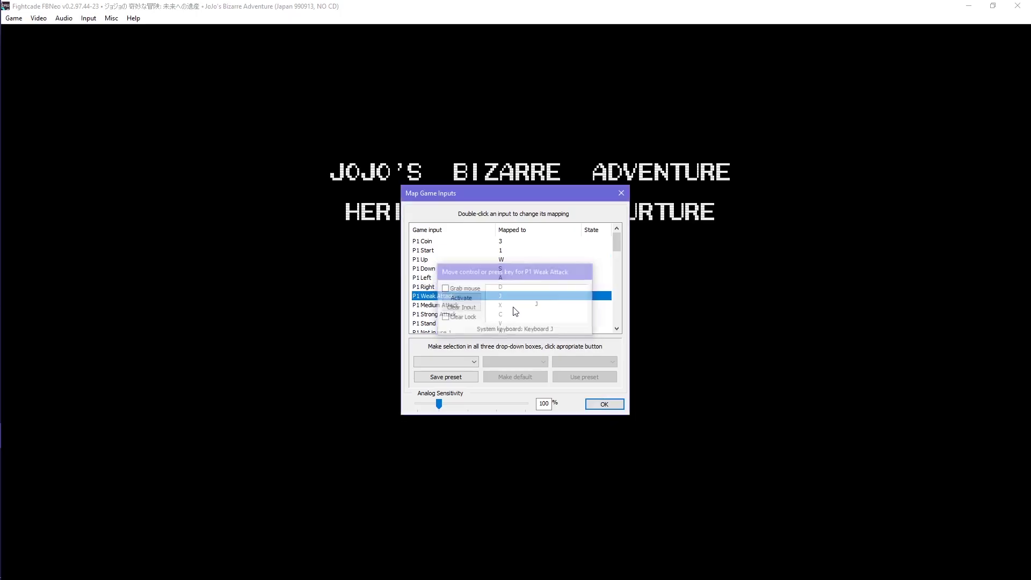
- Assign P1 Weak Attack to J, Medium Attack to K, Strong Attack to L and Stand to U
{"action": "key", "text": "j"}
{"action": "key", "text": "k"}
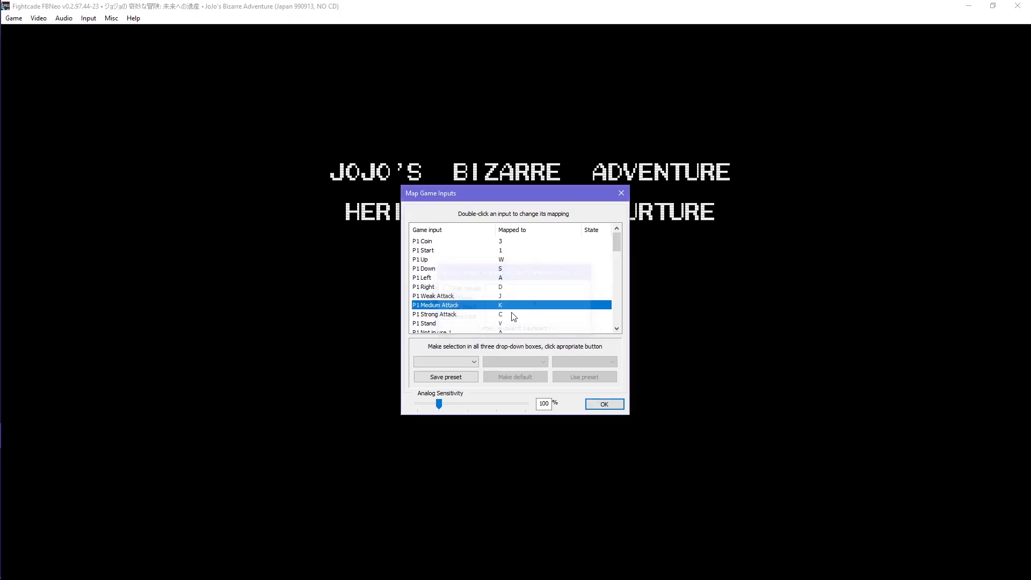
{"action": "key", "text": "l"}
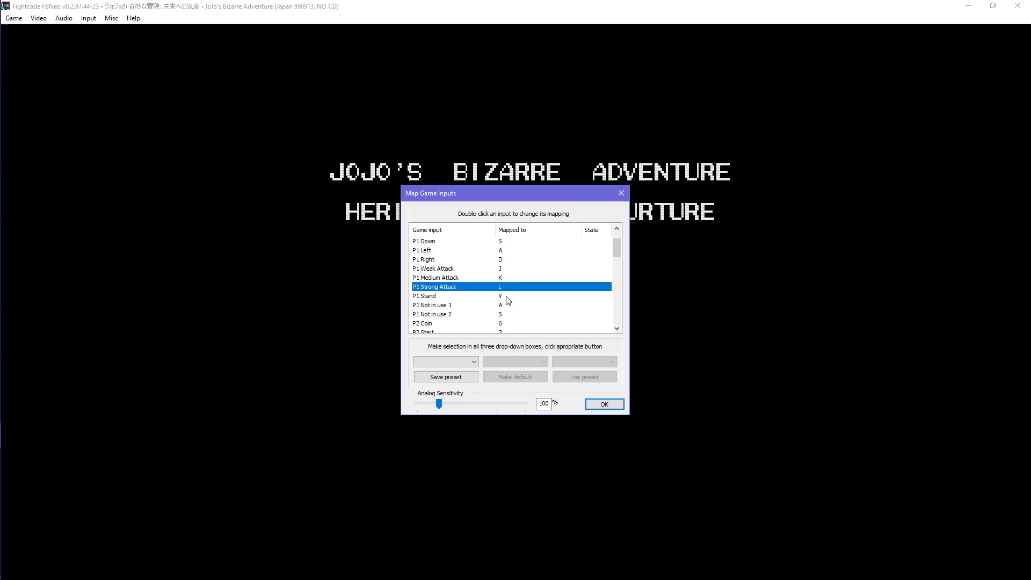
{"action": "key", "text": "u"}
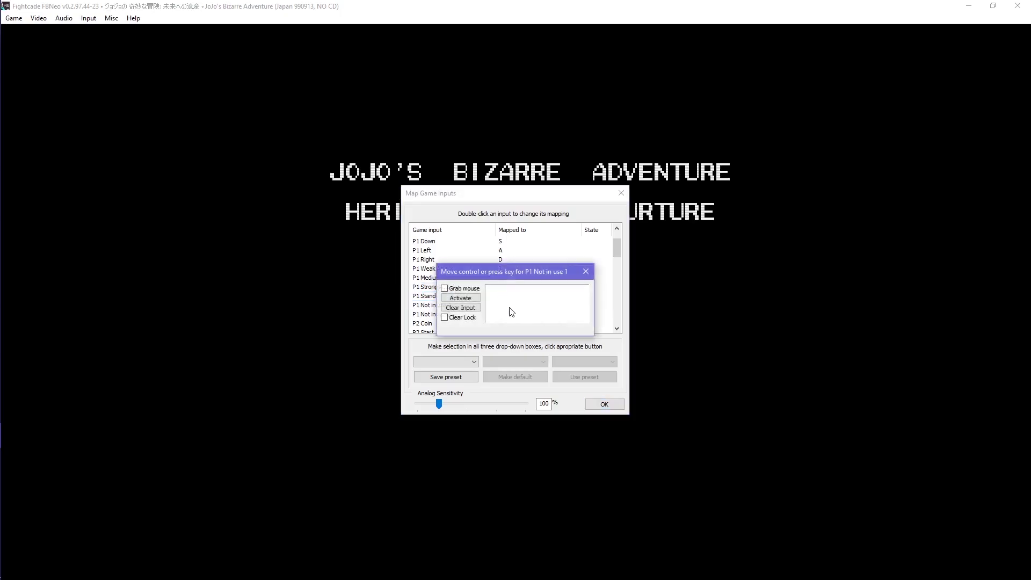
- Clear the key assignments of P1 Not in use 1 and P1 Not in use 2
{"action": "left_click", "coordinate": [465, 310]}
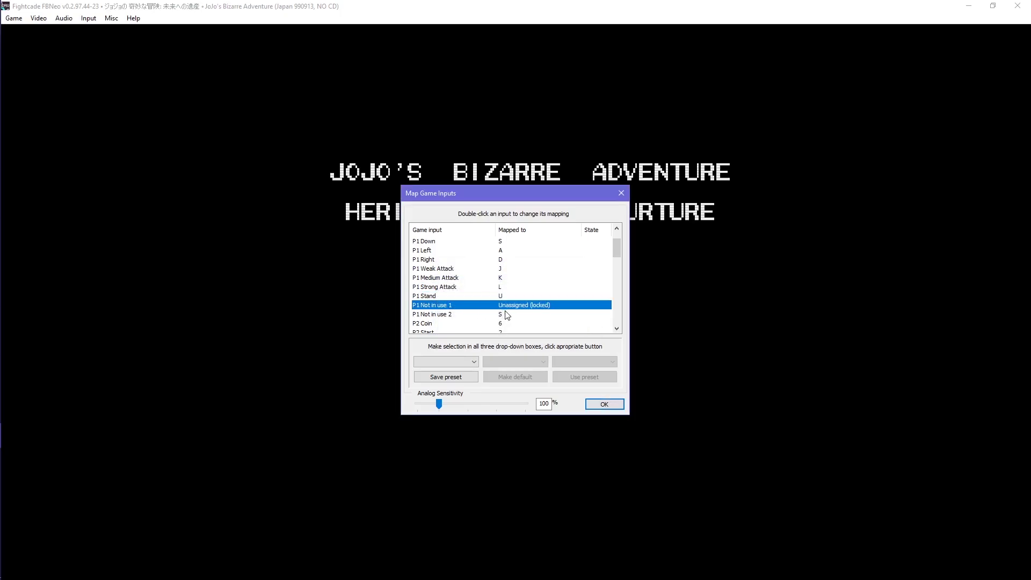
{"action": "left_click", "coordinate": [465, 310]}
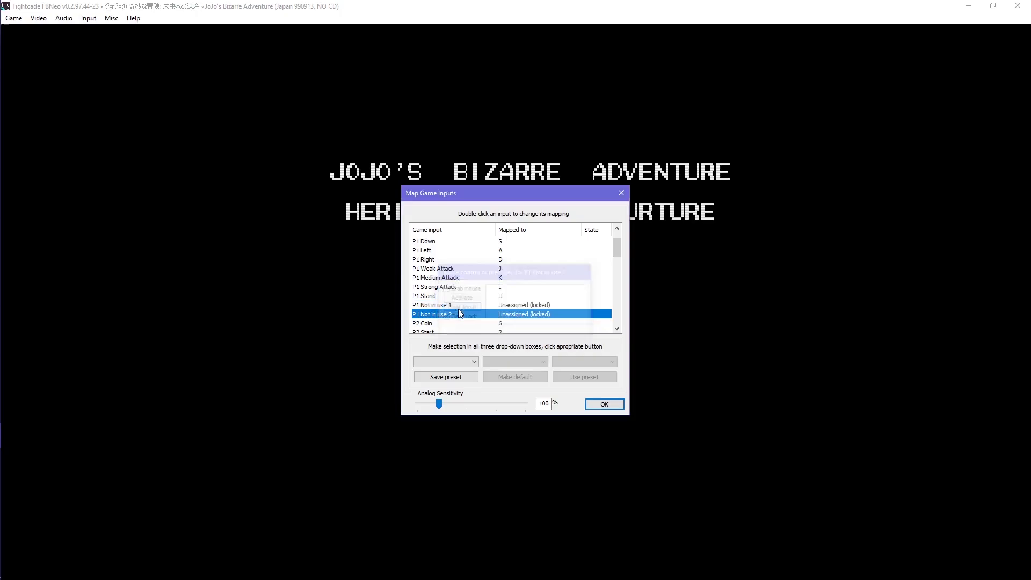
{"action": "scroll", "coordinate": [510, 304], "scroll_direction": "down", "scroll_amount": 8}
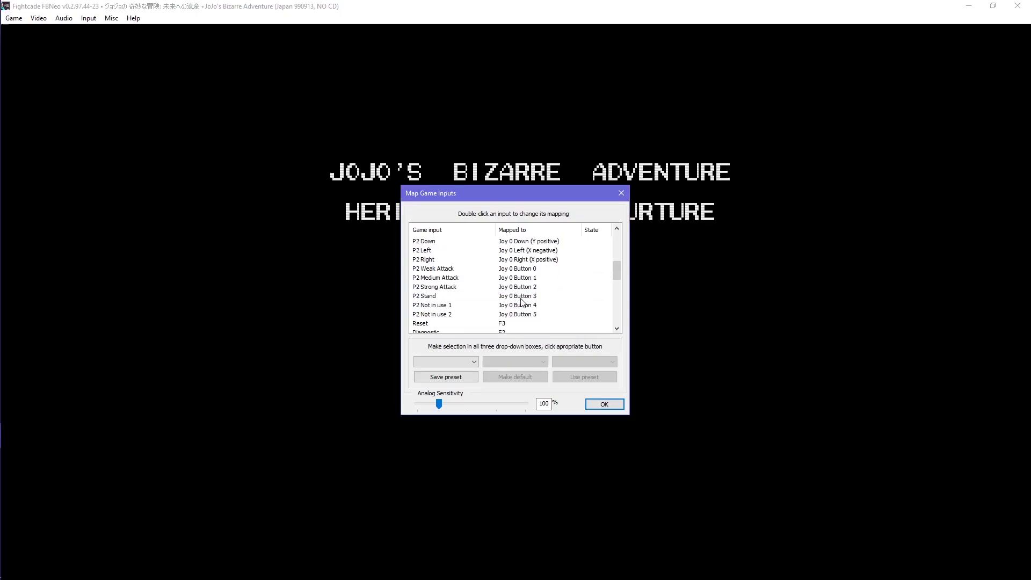
- Assign P1 3x Attack to I, review the rest of the input list and confirm the mapping
{"action": "scroll", "coordinate": [522, 303], "scroll_direction": "down", "scroll_amount": 5}
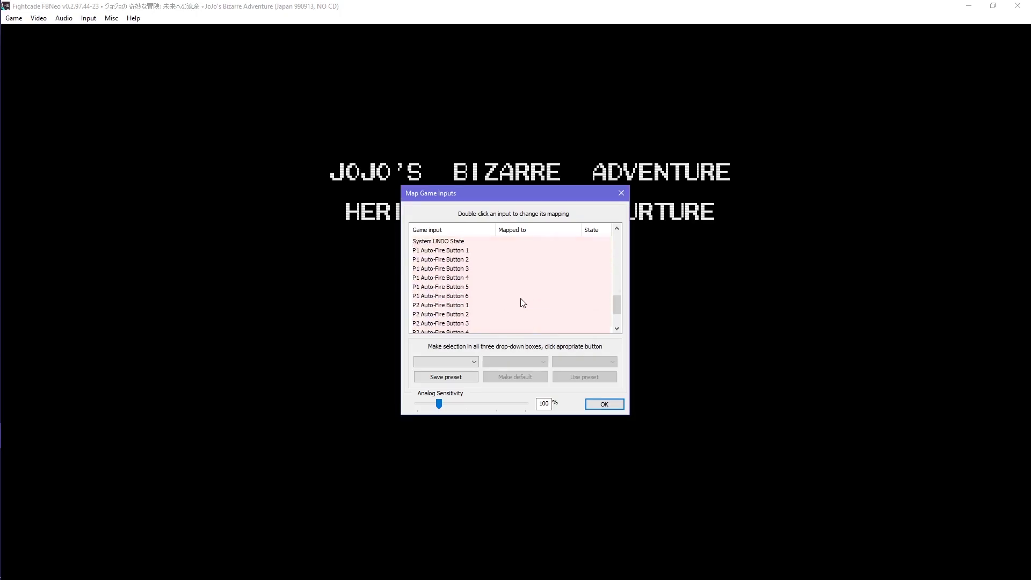
{"action": "double_click", "coordinate": [474, 314]}
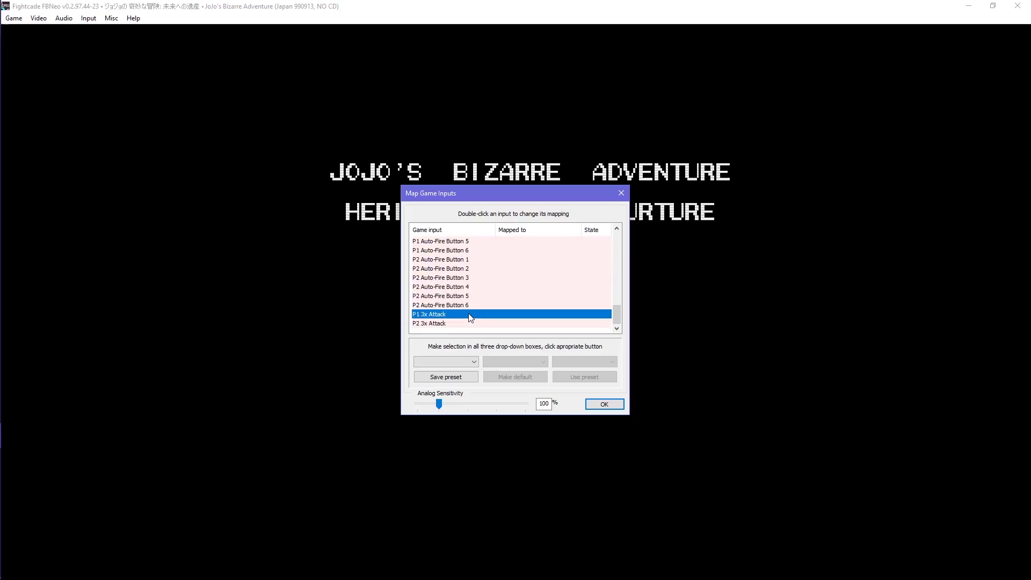
{"action": "key", "text": "i"}
{"action": "scroll", "coordinate": [544, 285], "scroll_direction": "up", "scroll_amount": 10}
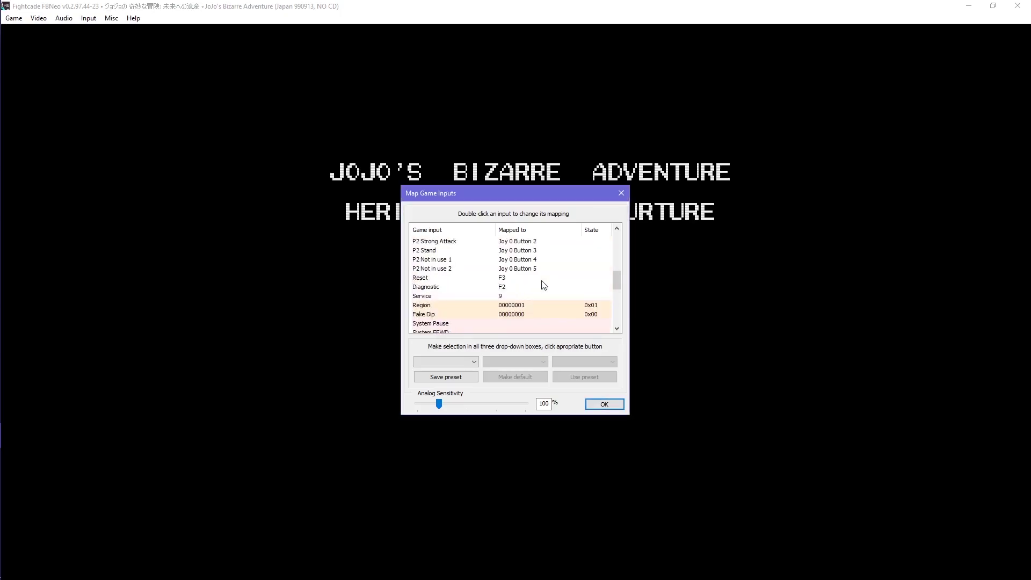
{"action": "scroll", "coordinate": [544, 285], "scroll_direction": "down", "scroll_amount": 1}
{"action": "scroll", "coordinate": [544, 285], "scroll_direction": "up", "scroll_amount": 8}
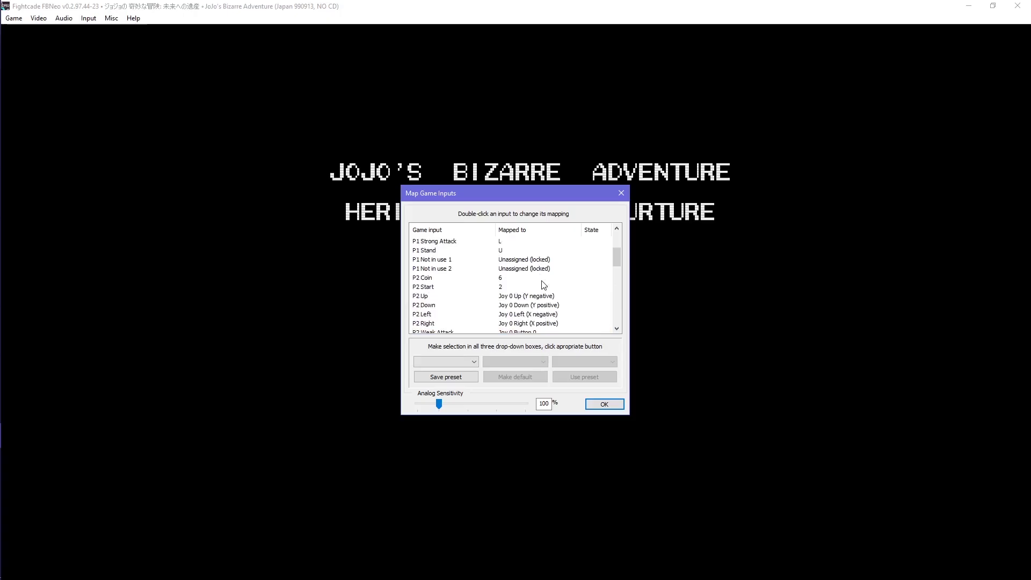
{"action": "left_click", "coordinate": [611, 406]}
- Insert a player 1 coin and start the game to reach the mode selection
{"action": "key", "text": "5"}
{"action": "key", "text": "1"}
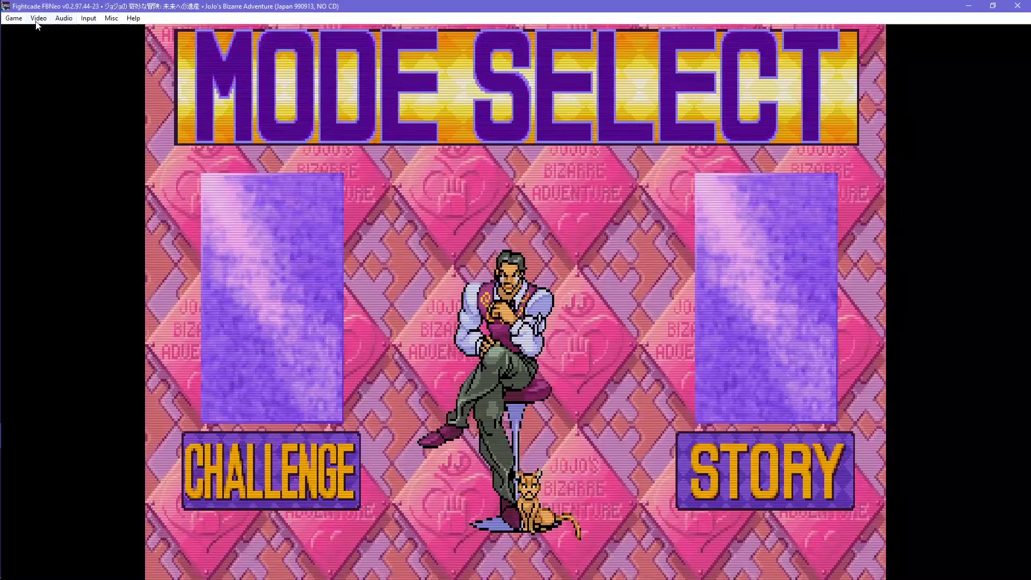
- Turn off the scanline effect in the video blitter options and reopen those options
{"action": "left_click", "coordinate": [38, 19]}
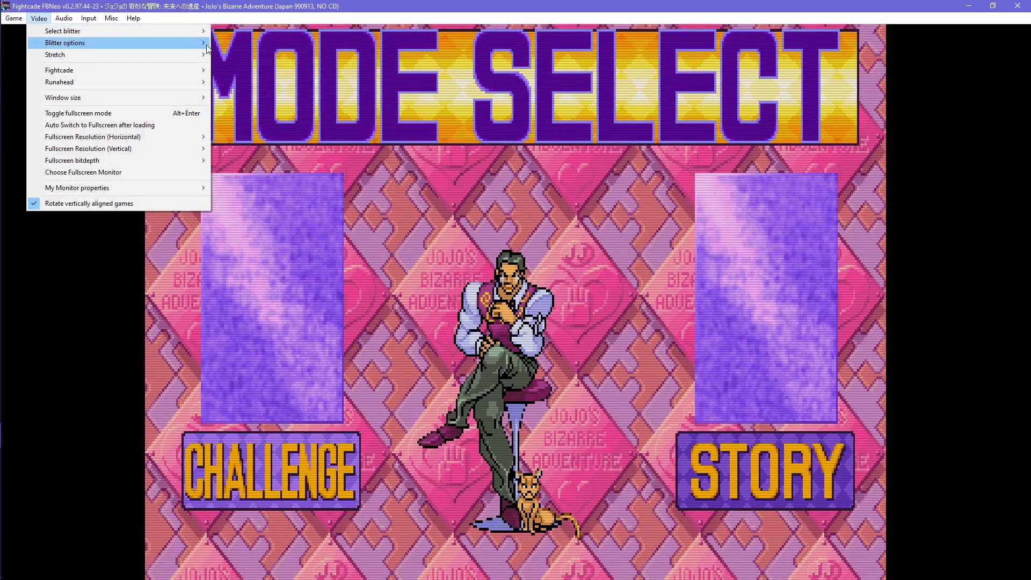
{"action": "left_click", "coordinate": [226, 42]}
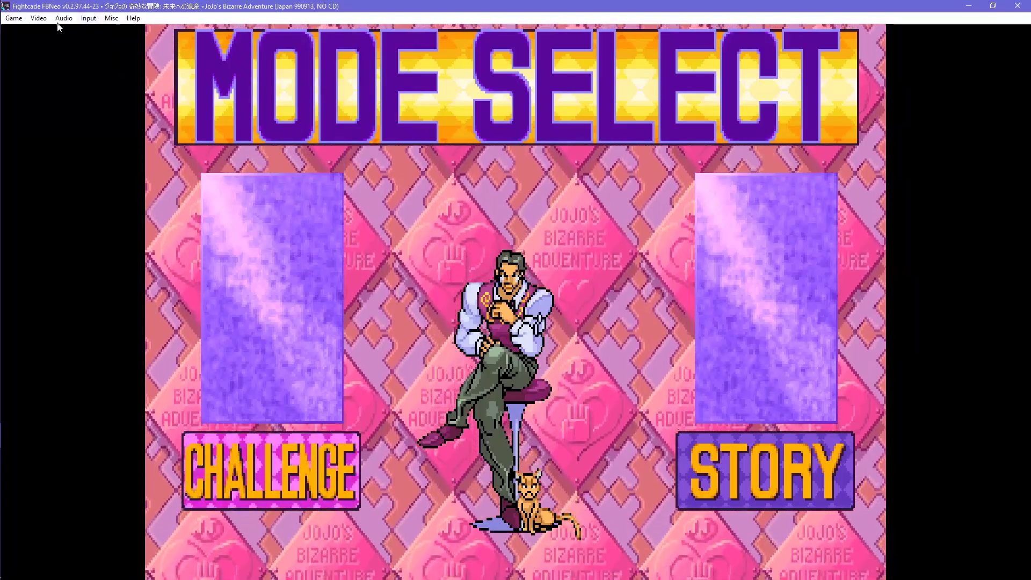
{"action": "left_click", "coordinate": [39, 18]}
{"action": "mouse_move", "coordinate": [104, 41]}
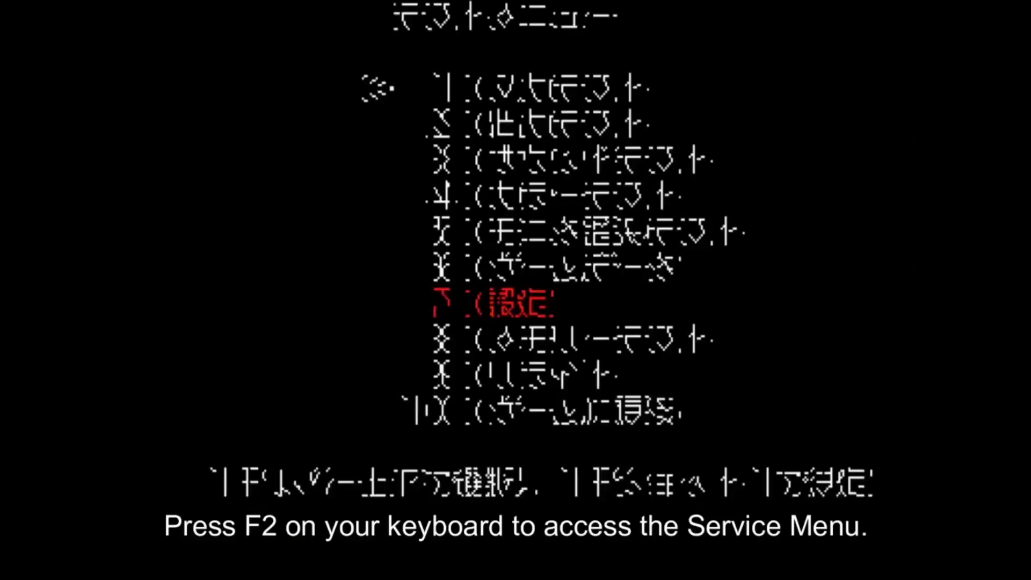
- In the game's service menu, move the cursor down towards option 7, 設定 (settings)
{"action": "key", "text": "Down"}
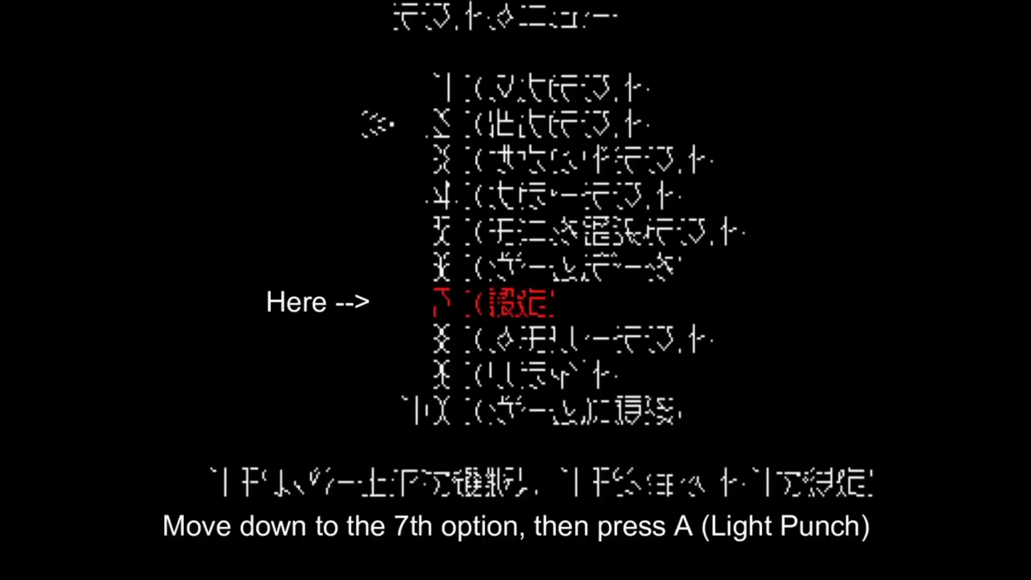
{"action": "key", "text": "Down"}
{"action": "key", "text": "Down"}
{"action": "key", "text": "Down"}
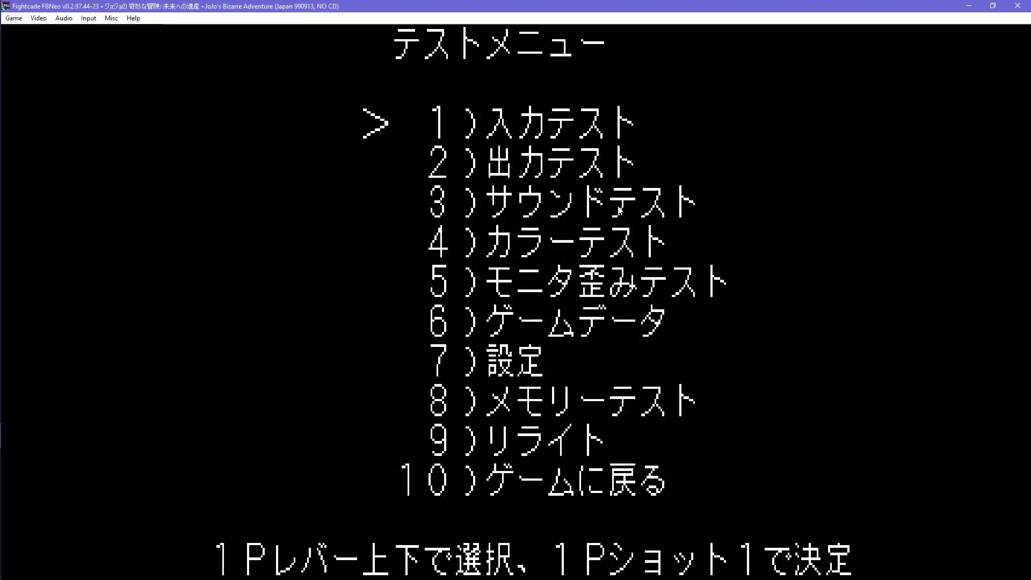
{"action": "key", "text": "Down"}
{"action": "key", "text": "Down"}
{"action": "key", "text": "Down"}
{"action": "key", "text": "Down"}
{"action": "key", "text": "Down"}
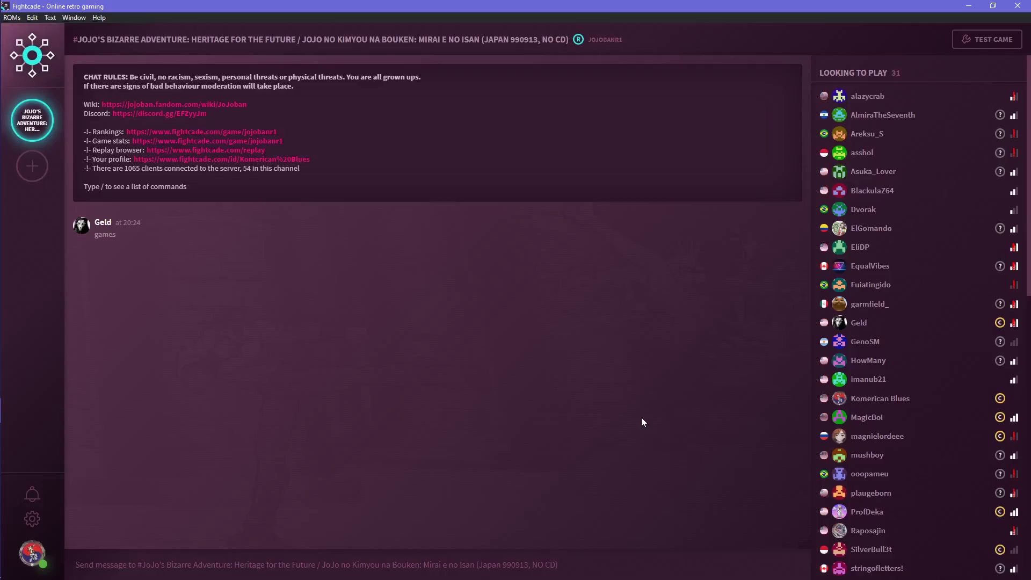
- Challenge a player from the looking-to-play list in Fightcade and accept the incoming challenge
{"action": "left_click", "coordinate": [893, 303]}
{"action": "left_click", "coordinate": [920, 330]}
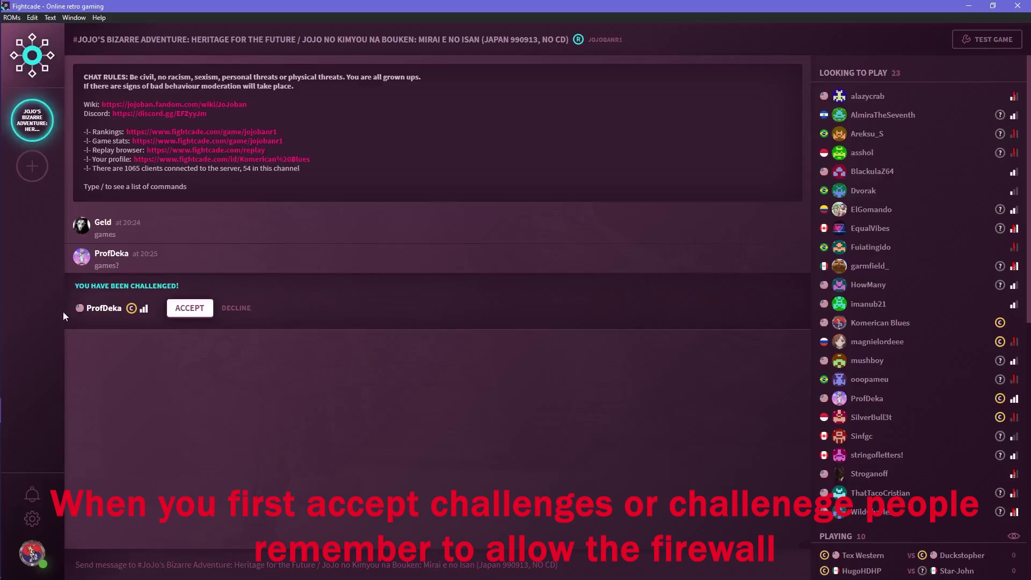
{"action": "left_click", "coordinate": [192, 310]}
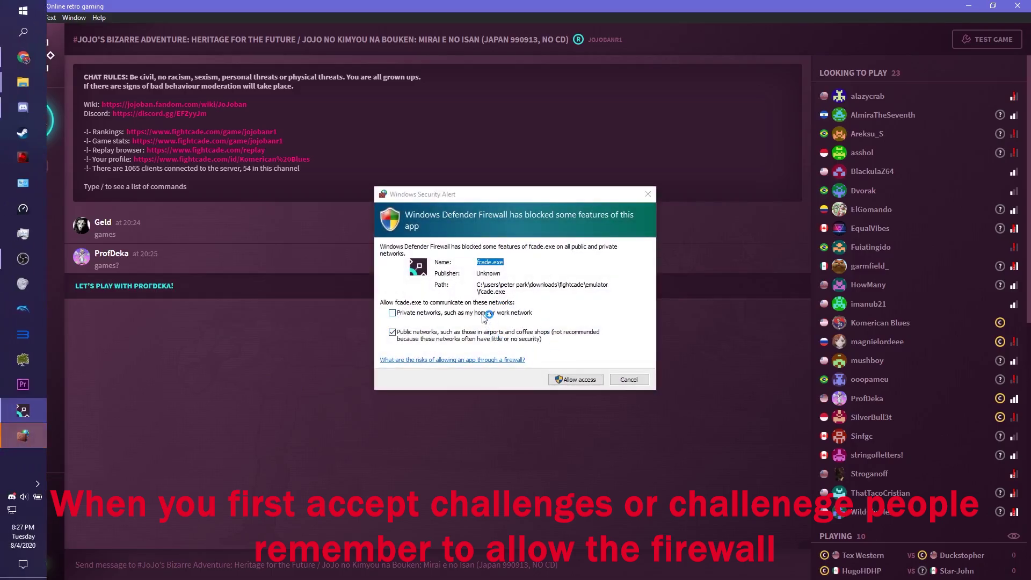
- Allow fcade.exe and Fightcade - Online Retro Gaming through the firewall on private networks as well as public ones
{"action": "left_click", "coordinate": [483, 313]}
{"action": "left_click", "coordinate": [573, 380]}
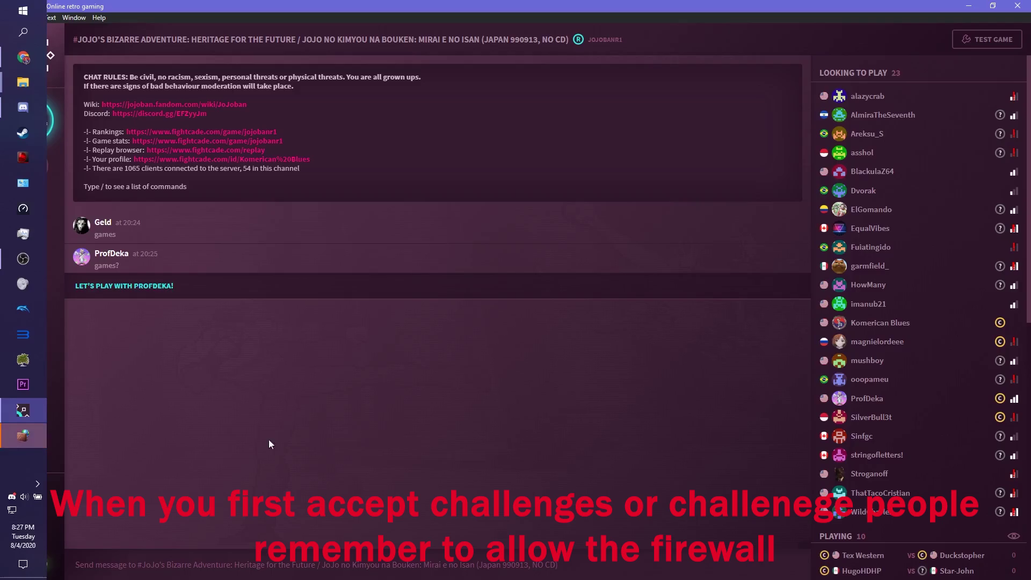
{"action": "left_click", "coordinate": [33, 436]}
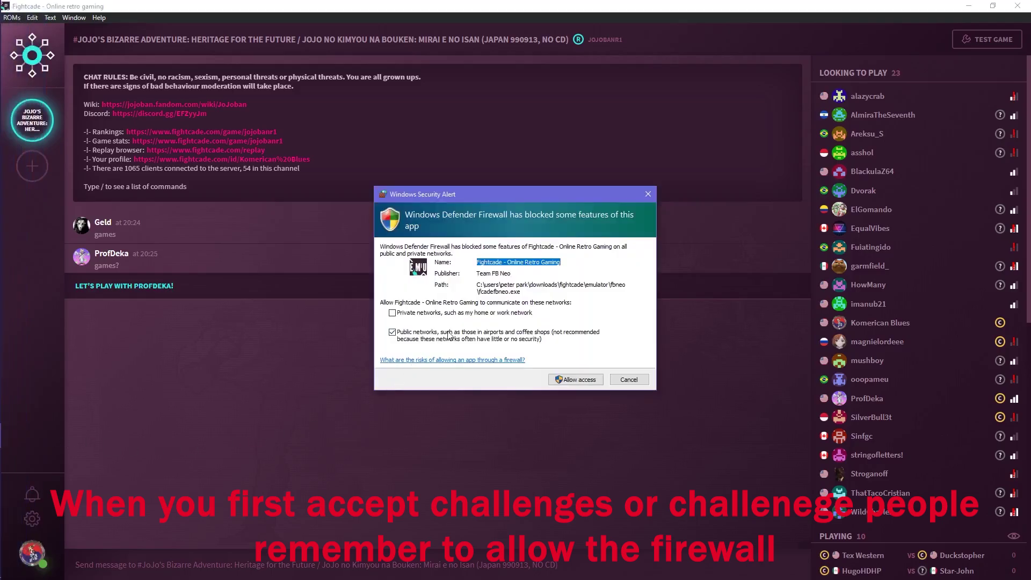
{"action": "left_click", "coordinate": [466, 313]}
{"action": "left_click", "coordinate": [568, 379]}
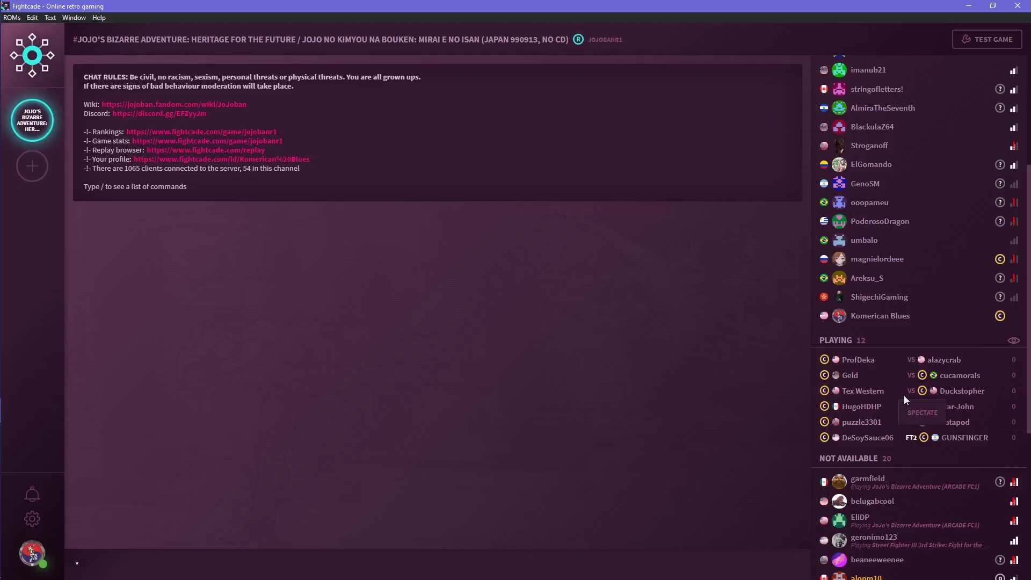
- Spectate one of the matches in the channel's playing list
{"action": "left_click", "coordinate": [915, 408]}
{"action": "left_click", "coordinate": [523, 330]}
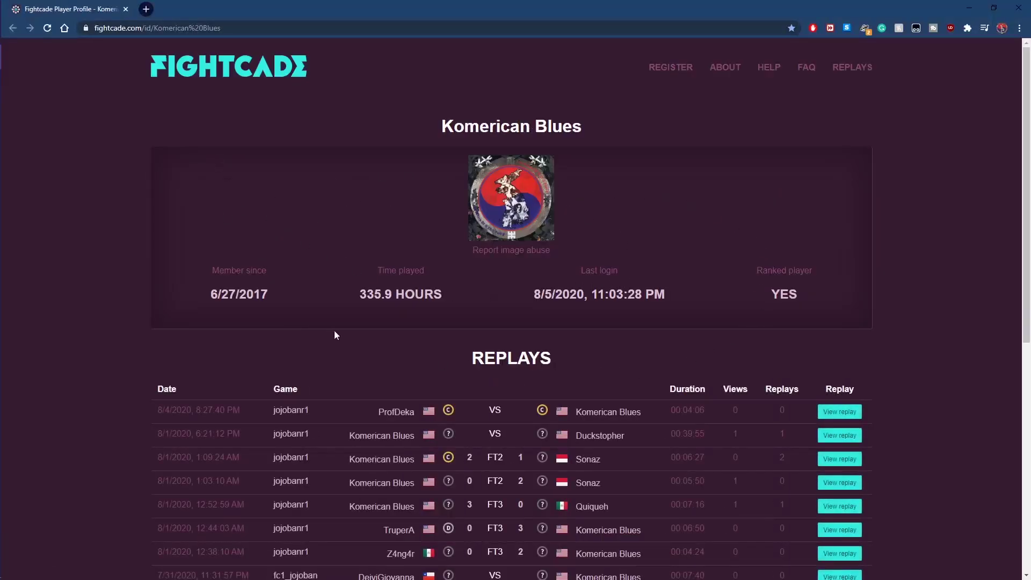
- Browse the replay list on the Fightcade player profile page, going to page 2 and the page after it
{"action": "scroll", "coordinate": [532, 355], "scroll_direction": "down", "scroll_amount": 5}
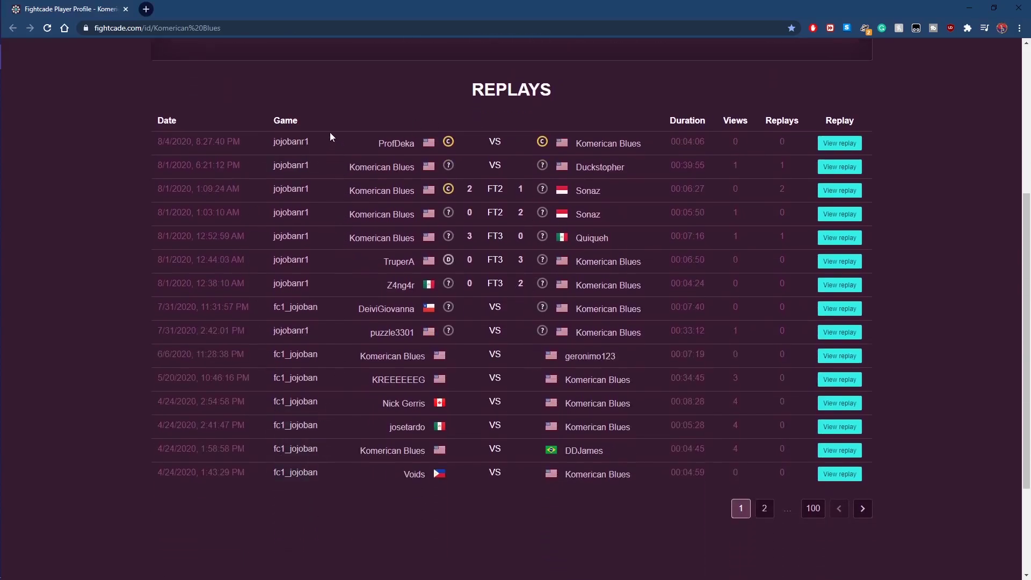
{"action": "left_click", "coordinate": [762, 511]}
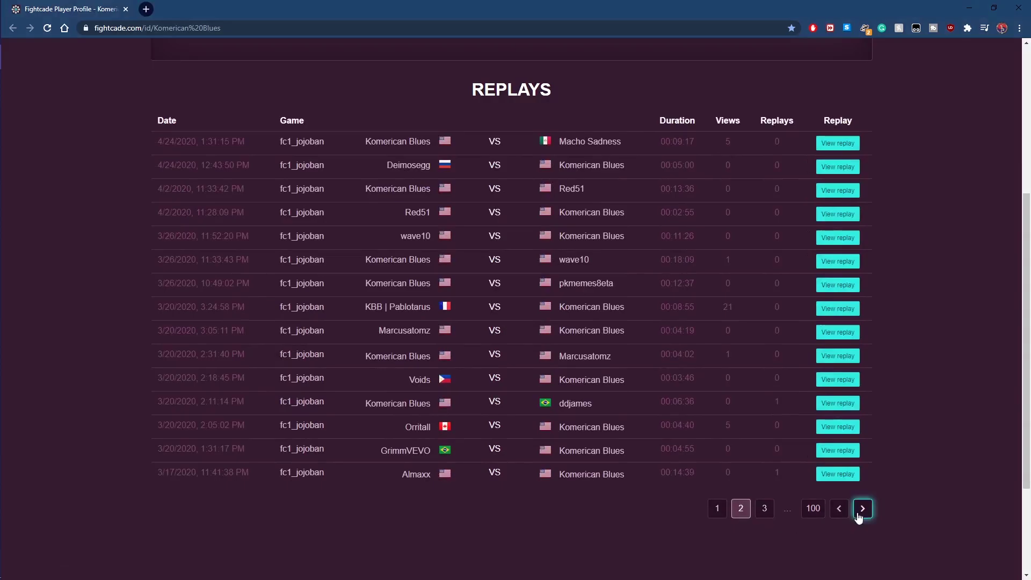
{"action": "left_click", "coordinate": [861, 509]}
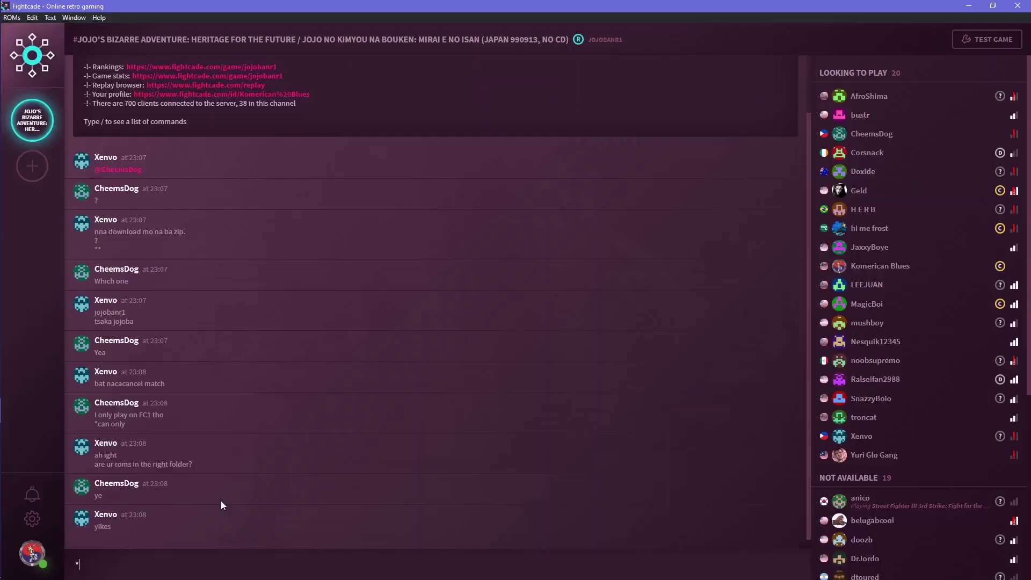
- In Fightcade, set the online status to Away
{"action": "left_click", "coordinate": [32, 554]}
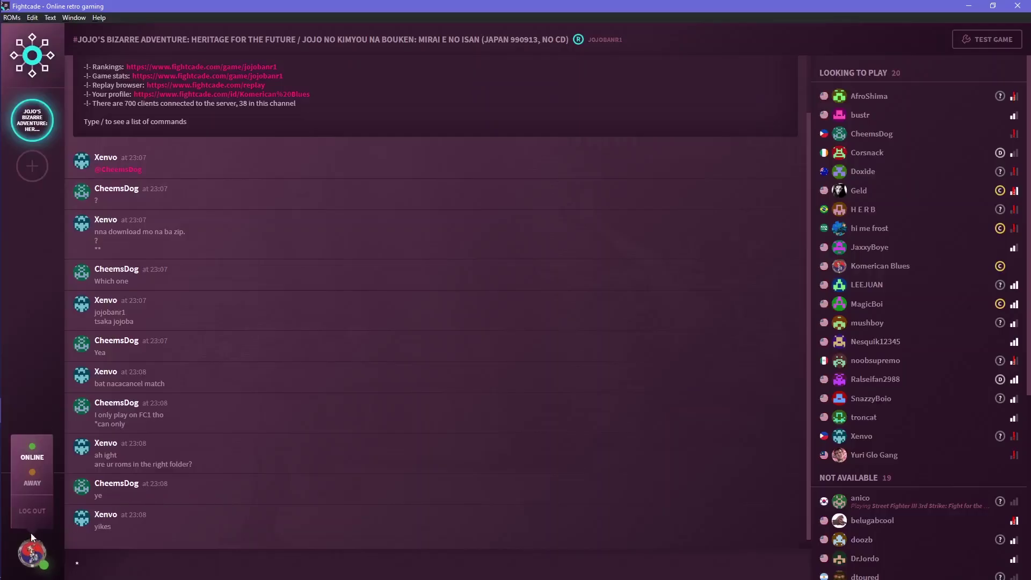
{"action": "left_click", "coordinate": [29, 474]}
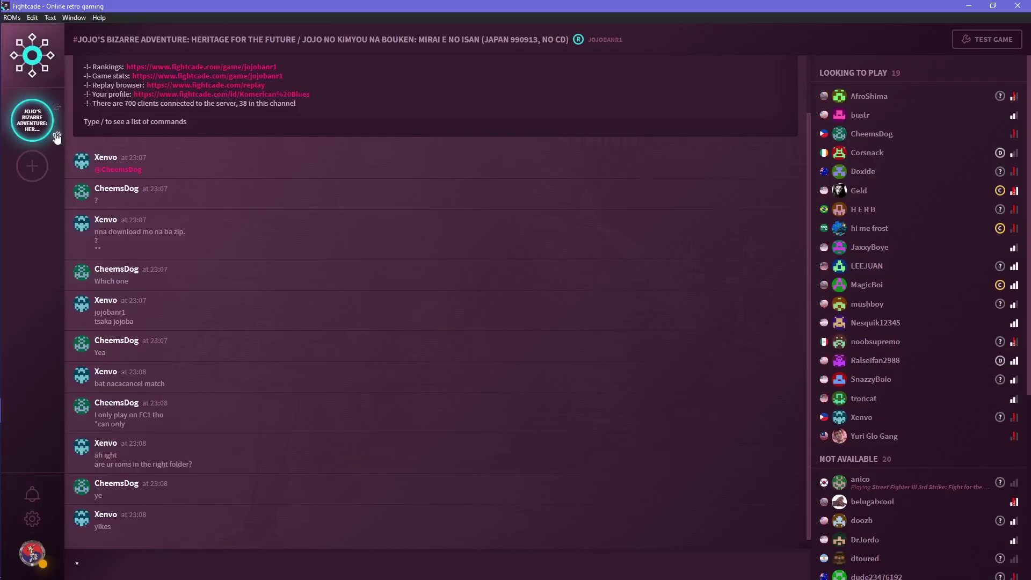
- Mark the JoJo's Bizarre Adventure: Heritage for the Future channel as a favourite and leave the channel
{"action": "left_click", "coordinate": [55, 136]}
{"action": "left_click", "coordinate": [59, 110]}
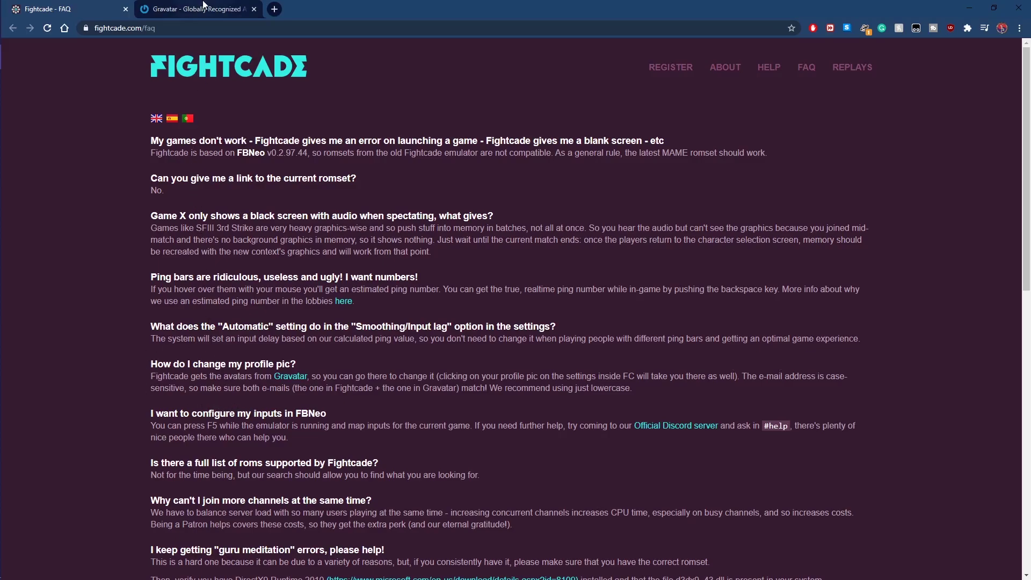
- Switch from the Fightcade FAQ to the Gravatar website in the browser
{"action": "left_click", "coordinate": [204, 5]}
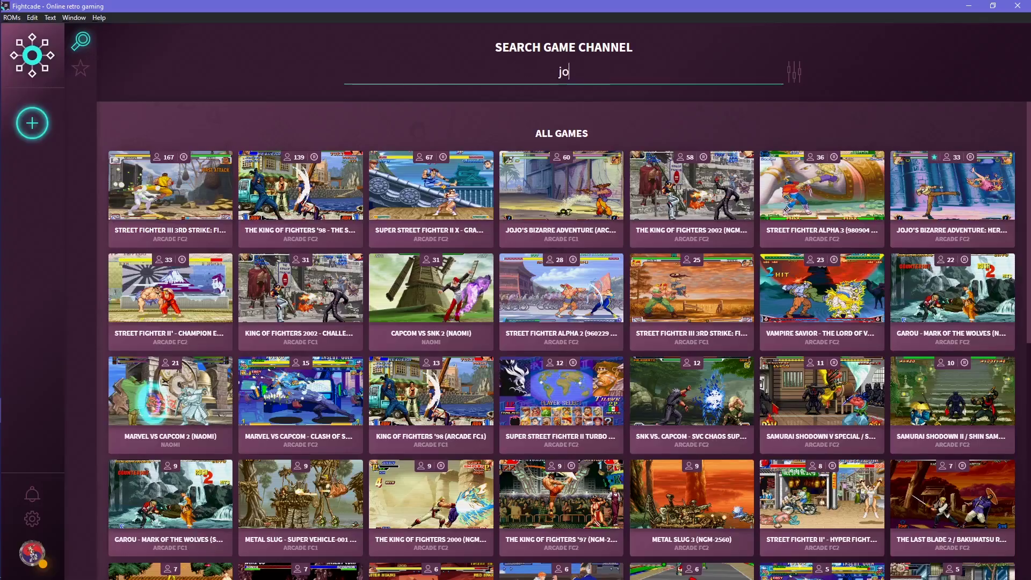
- Search the Fightcade game channels for jojoban and join JoJo's Bizarre Adventure (ARCADE FC1), dismissing the ROM warning
{"action": "type", "text": "ban"}
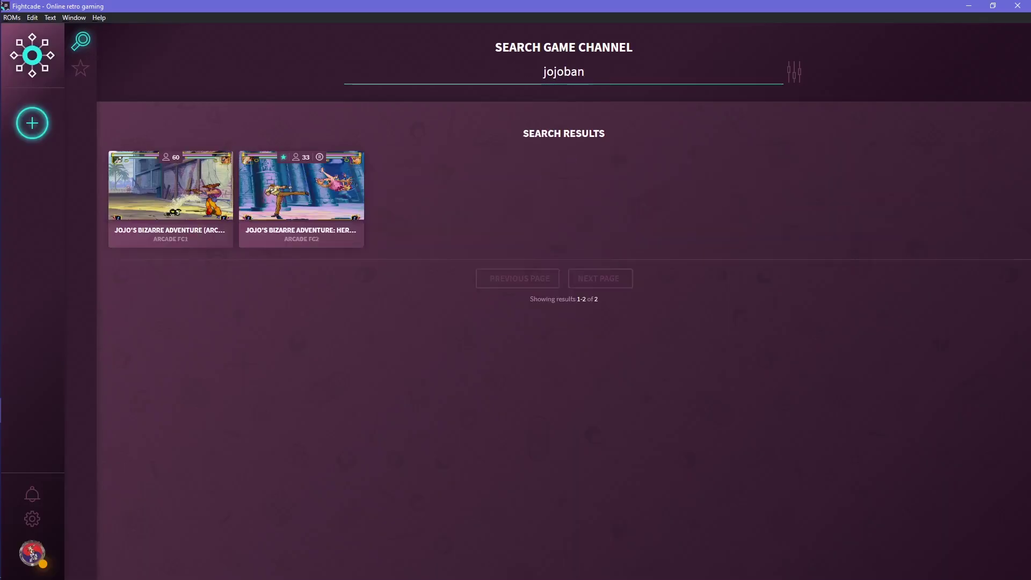
{"action": "left_click", "coordinate": [171, 187]}
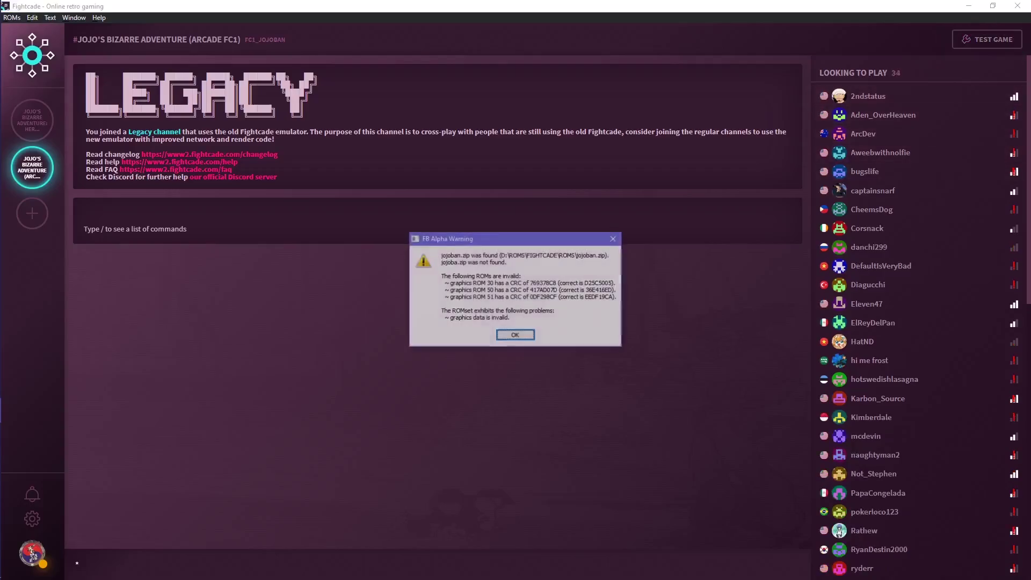
{"action": "key", "text": "Return"}
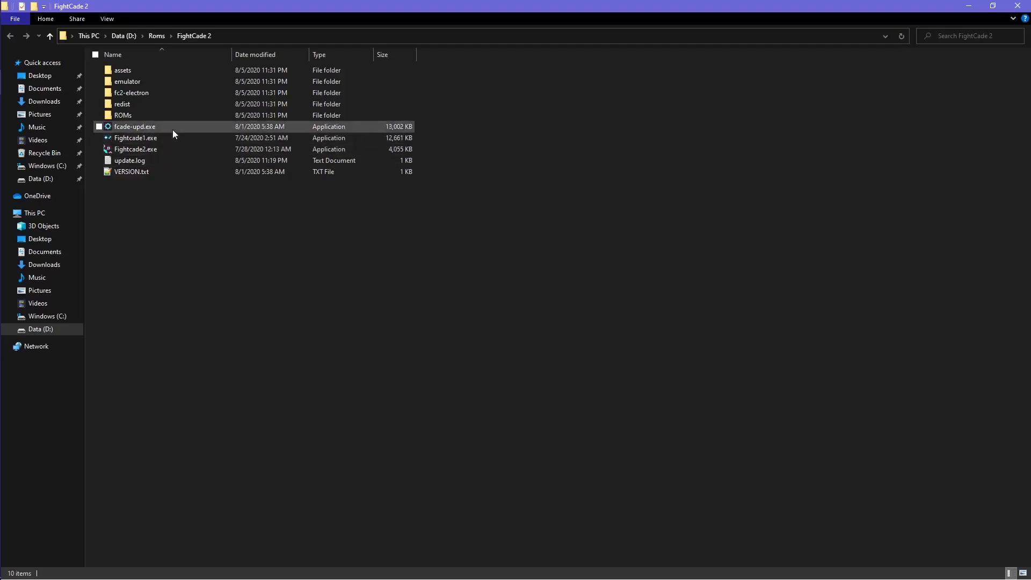
- In File Explorer, check the FC1 ROMs location and select jojoban.zip in the original FightCade ROMs folder
{"action": "double_click", "coordinate": [174, 115]}
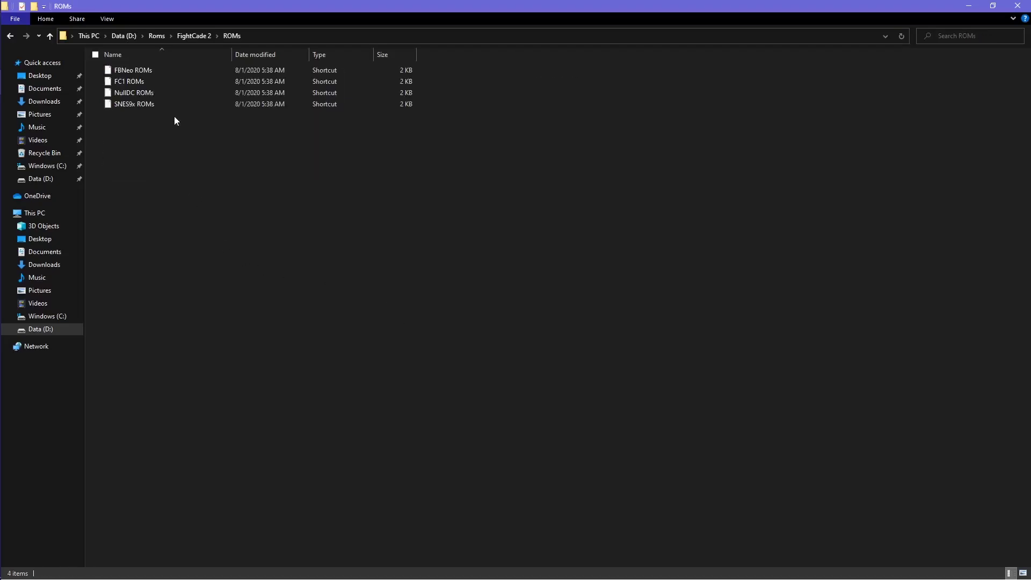
{"action": "double_click", "coordinate": [214, 81]}
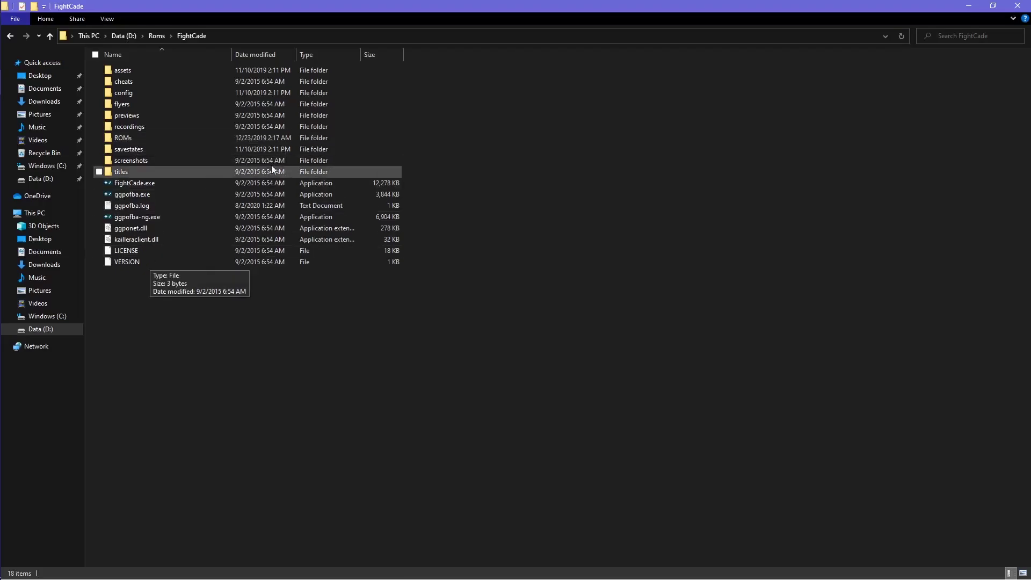
{"action": "double_click", "coordinate": [227, 138]}
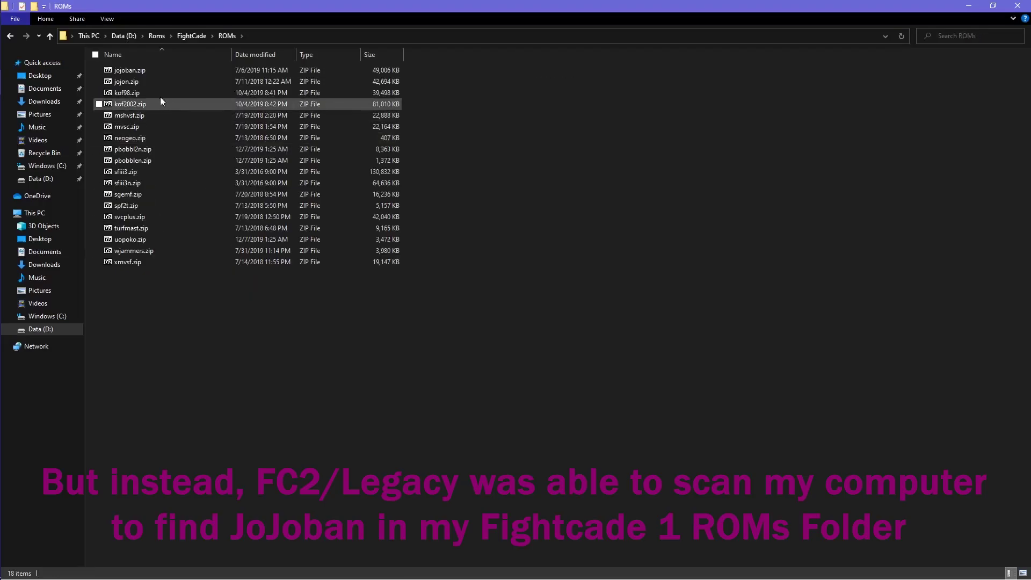
{"action": "left_click", "coordinate": [159, 70]}
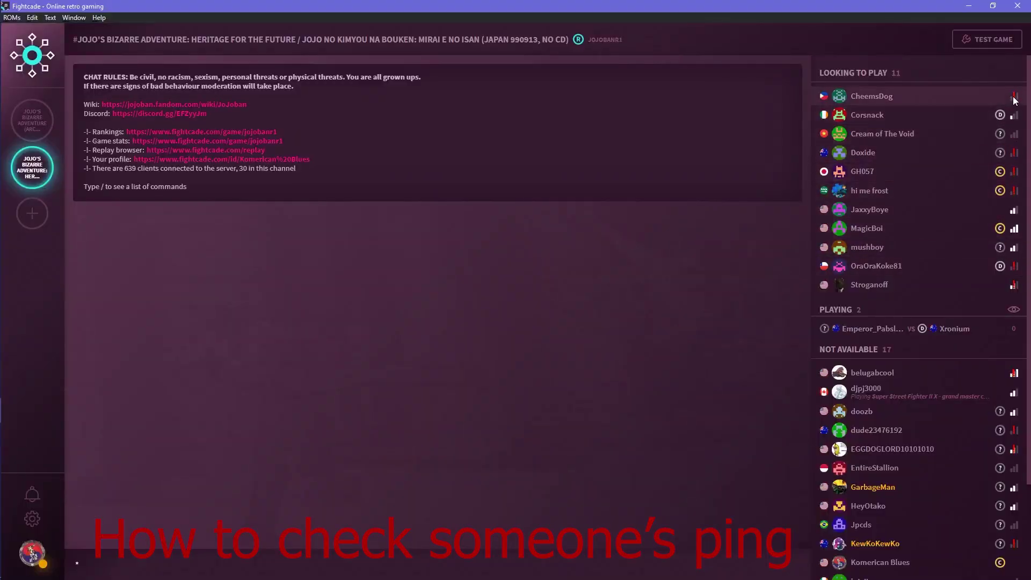
- Check the estimated ping of players in Fightcade's looking-to-play list
{"action": "mouse_move", "coordinate": [1014, 101]}
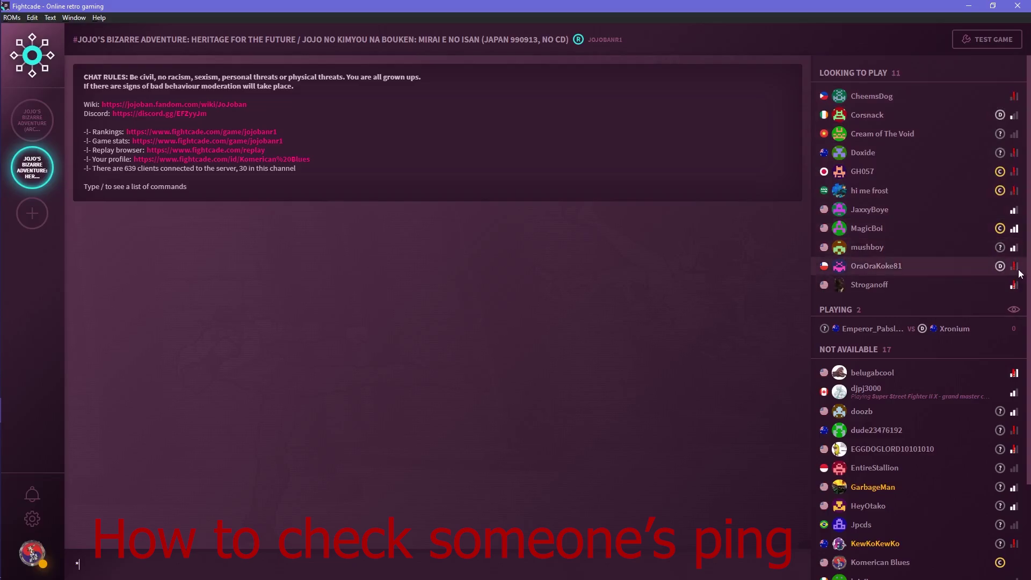
{"action": "mouse_move", "coordinate": [1015, 267]}
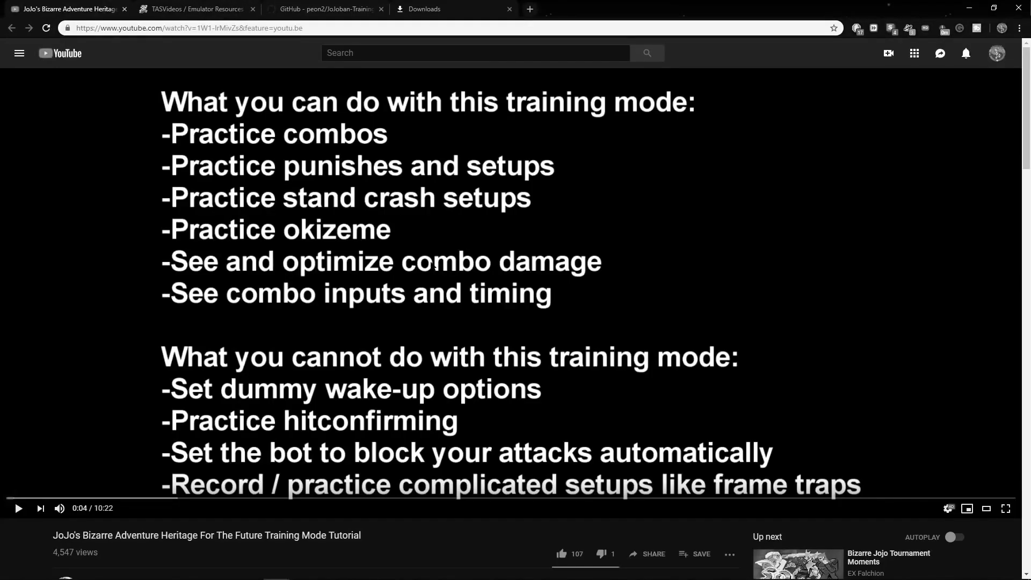
- Download fba-rr-v007.7z from the TASVideos Fbarr emulator resources page in the browser
{"action": "left_click", "coordinate": [194, 8]}
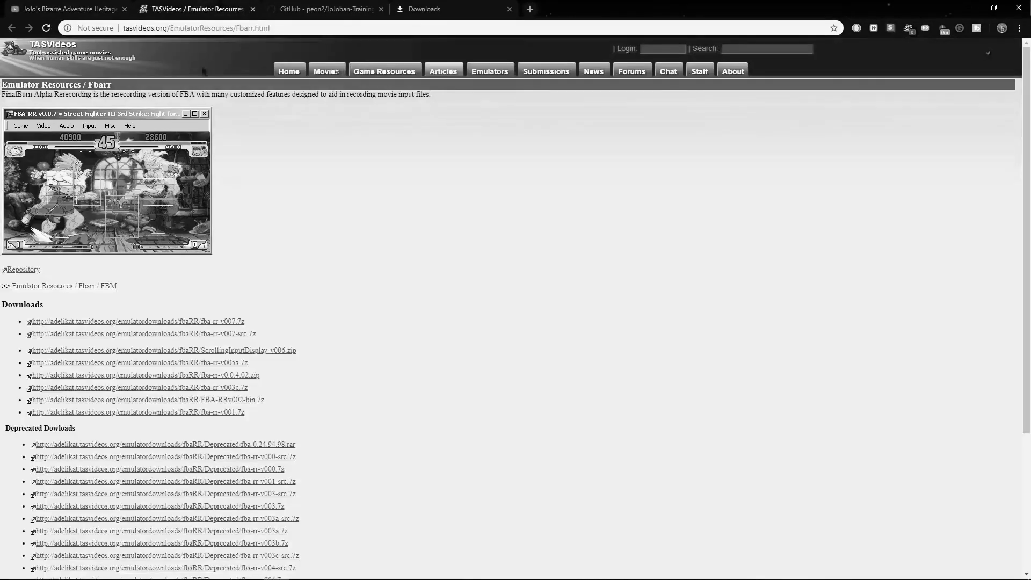
{"action": "left_click", "coordinate": [217, 322]}
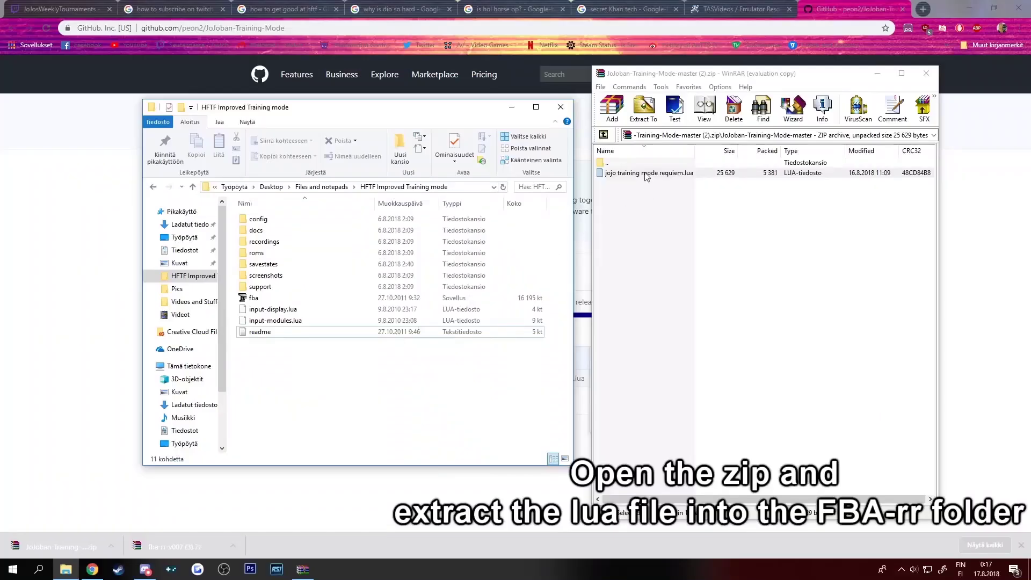
- Extract jojo training mode requiem.lua from the JoJoban-Training-Mode-master zip into the HFTF Improved Training mode folder
{"action": "left_click_drag", "start_coordinate": [646, 173], "coordinate": [395, 374]}
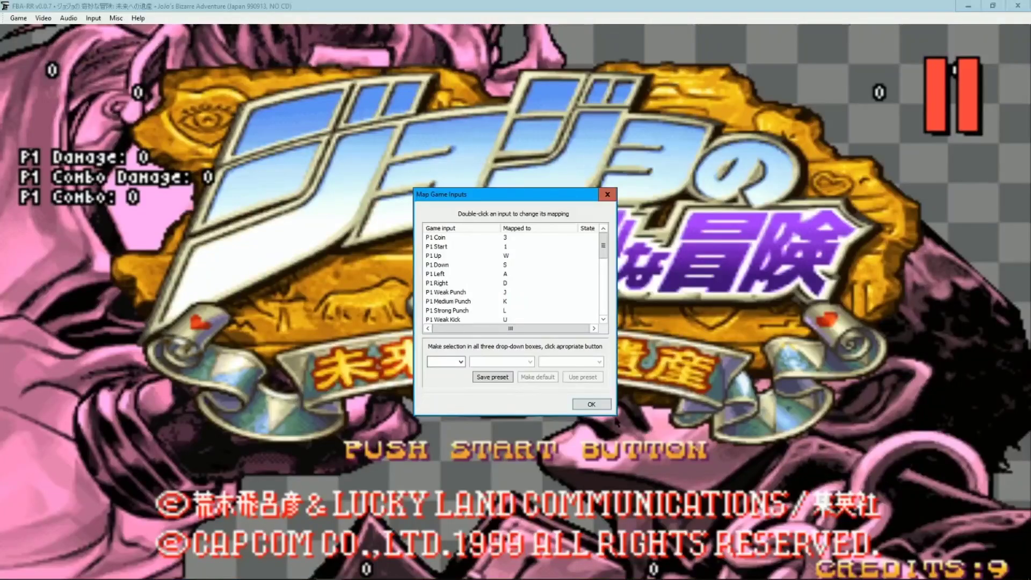
- In FBA-RR, accept the game input mapping and unpause JoJo's Bizarre Adventure
{"action": "left_click", "coordinate": [597, 405]}
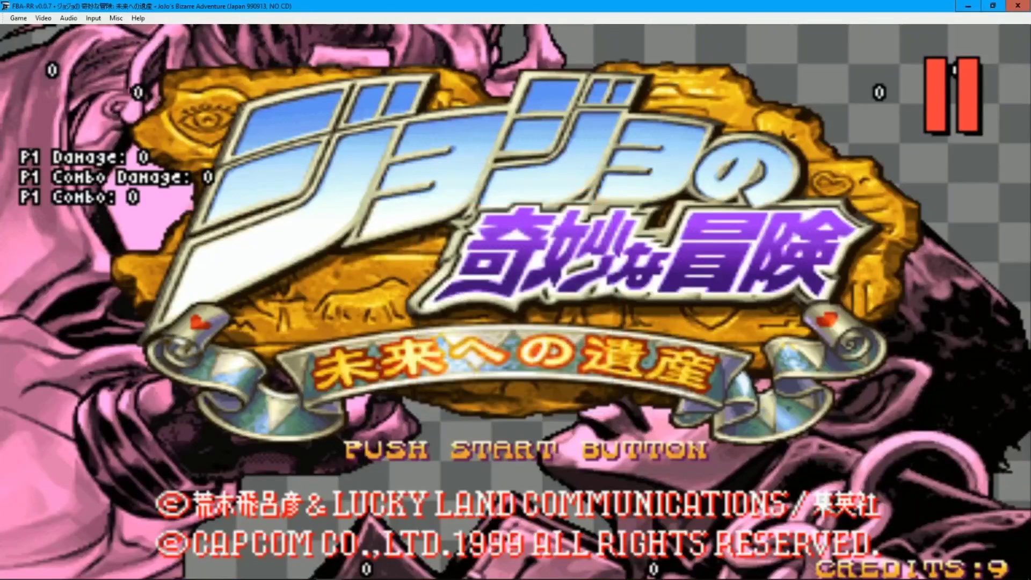
{"action": "left_click", "coordinate": [19, 17]}
{"action": "left_click", "coordinate": [42, 83]}
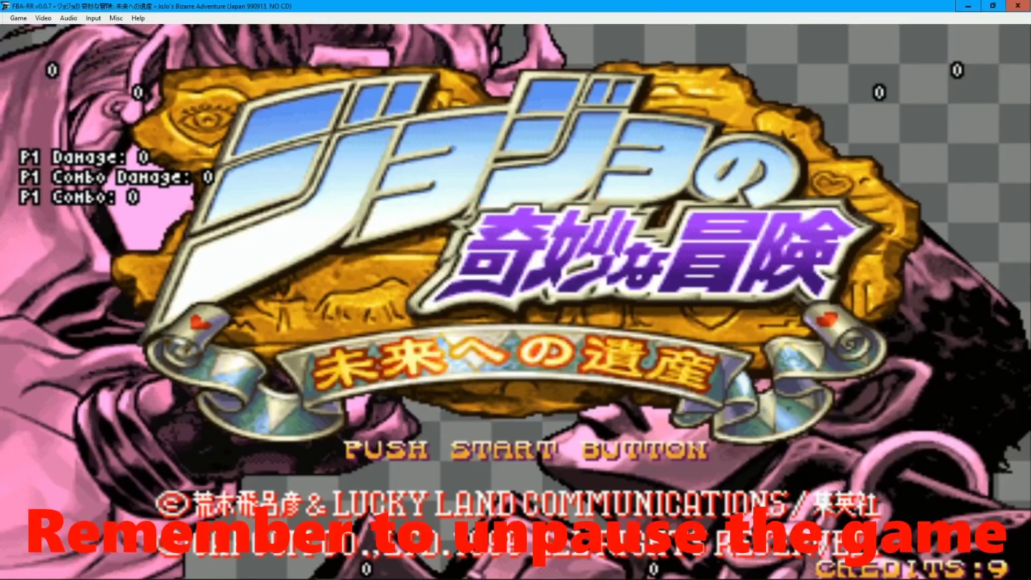
- Start the game as player 1 and go through mode select to the character selection
{"action": "key", "text": "1"}
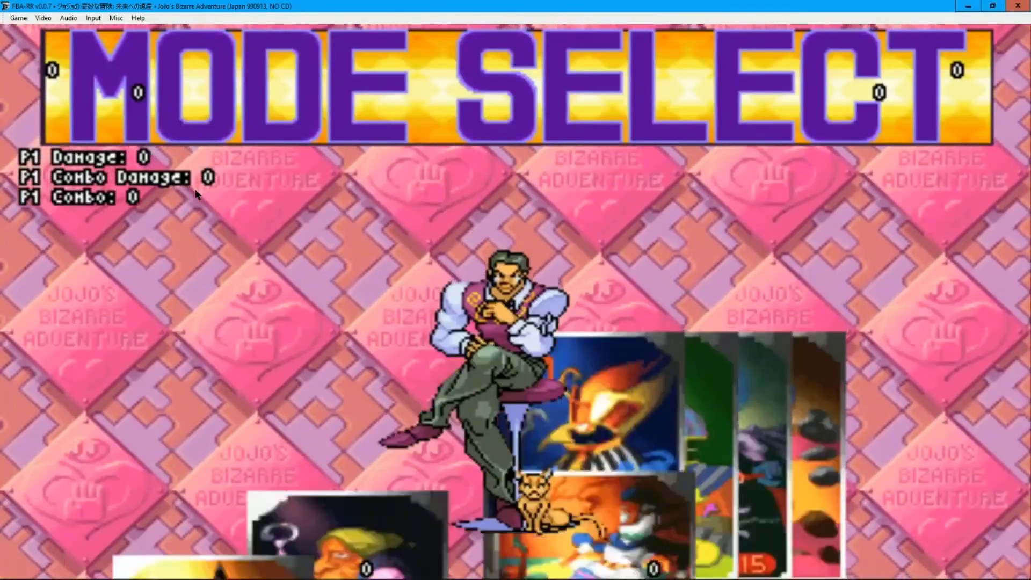
{"action": "key", "text": "a"}
{"action": "key", "text": "Down"}
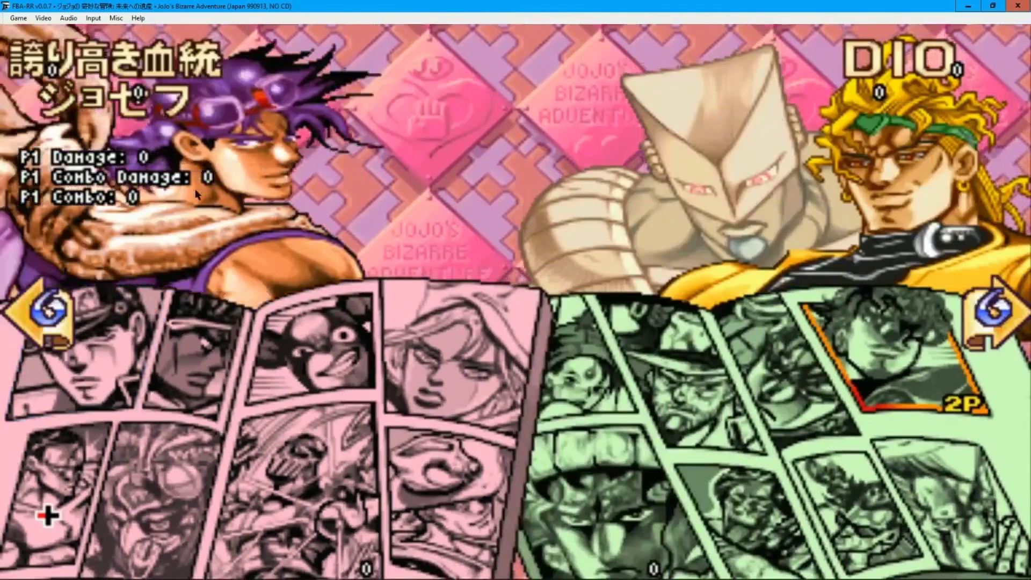
{"action": "key", "text": "Down"}
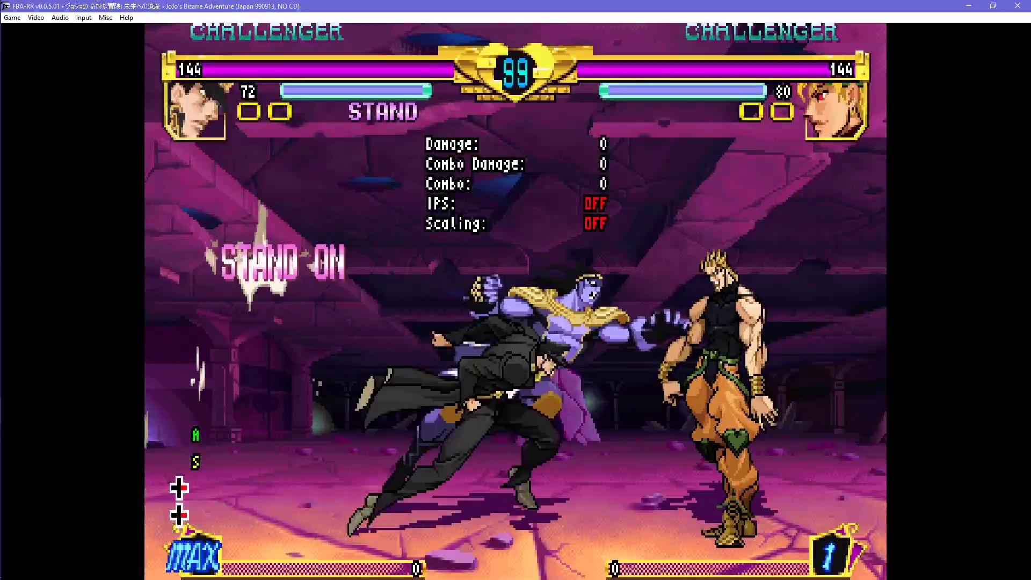
- Move Jotaro up to DIO and hit him with repeated A attacks in the training match
{"action": "key", "text": "Right"}
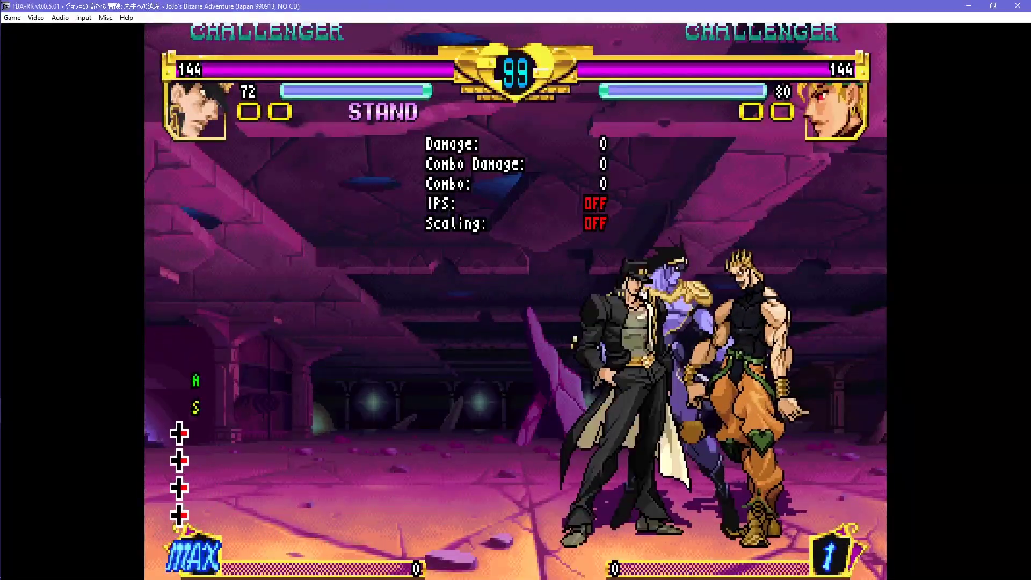
{"action": "key", "text": "a"}
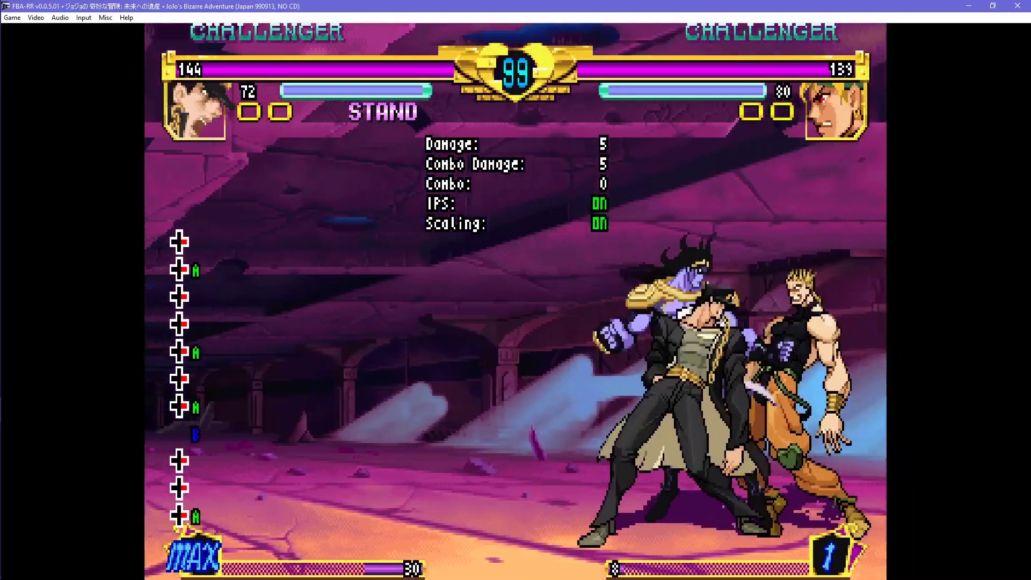
{"action": "key", "text": "a"}
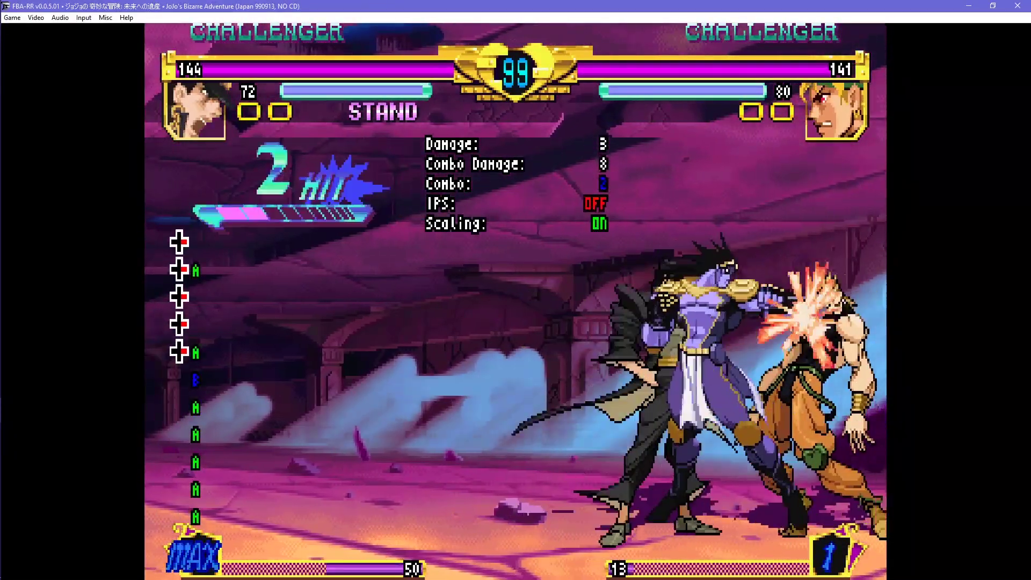
{"action": "key", "text": "a"}
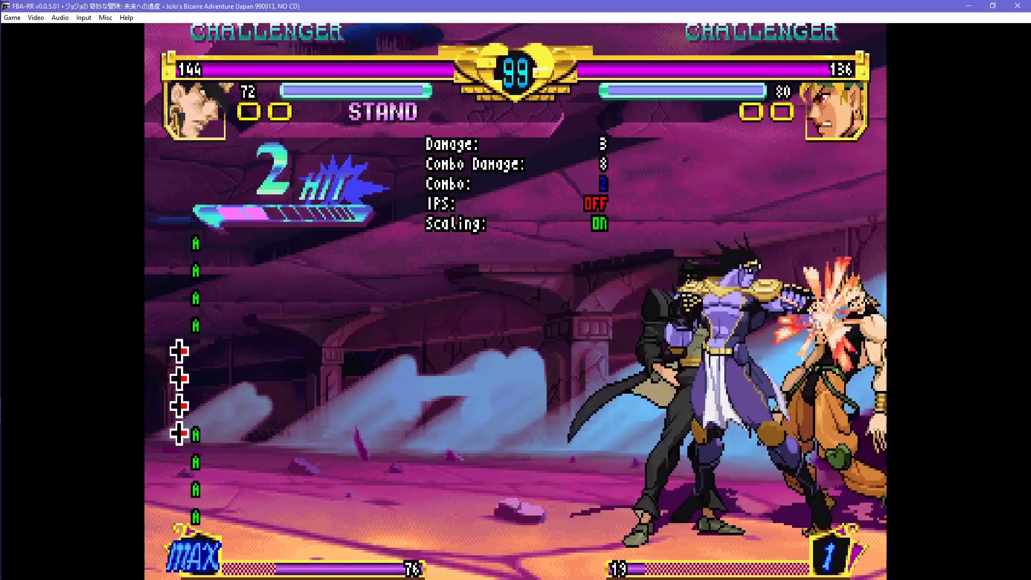
{"action": "key", "text": "a"}
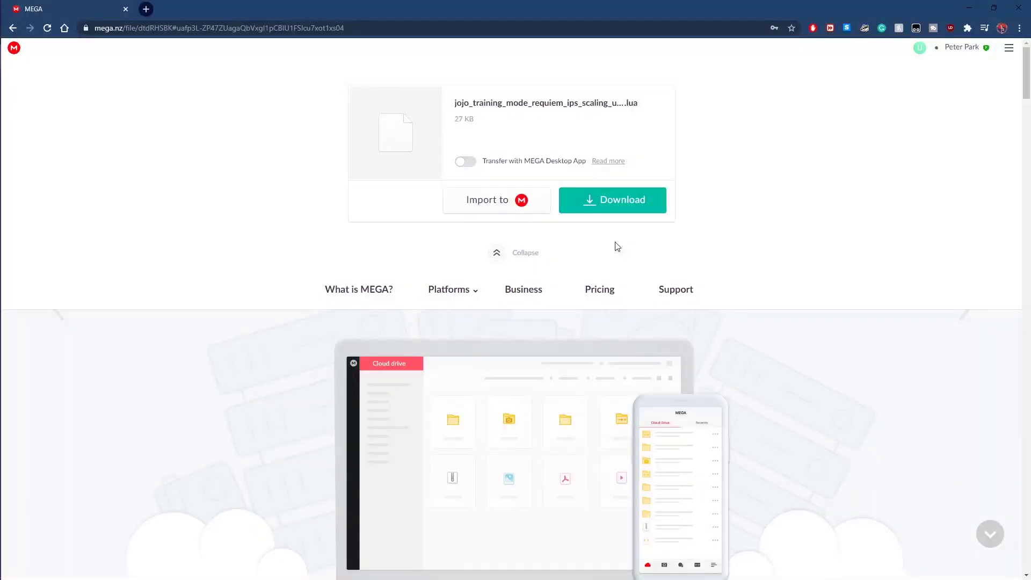
- Download the updated jojo_training_mode_requiem_ips_scaling Lua file from MEGA and move it into the fba-rr-v005a folder in Downloads
{"action": "left_click", "coordinate": [619, 208]}
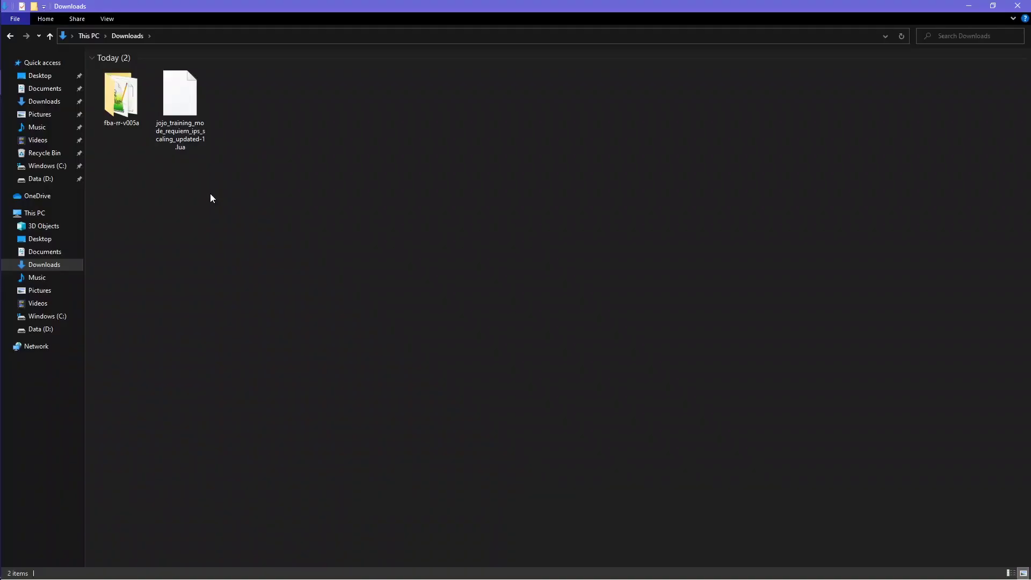
{"action": "left_click", "coordinate": [177, 135]}
{"action": "left_click_drag", "start_coordinate": [169, 127], "coordinate": [114, 111]}
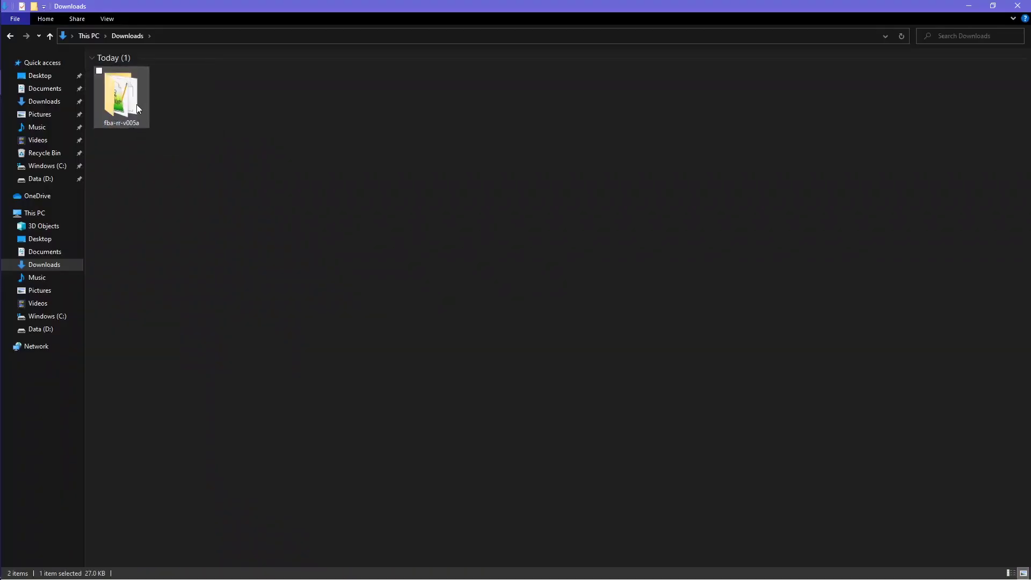
- Launch fba.exe from the fba-rr-v005a folder and open its game list, accepting the ROM path D:\Roms\fba-rr-v005a\roms\
{"action": "double_click", "coordinate": [129, 105]}
{"action": "double_click", "coordinate": [153, 155]}
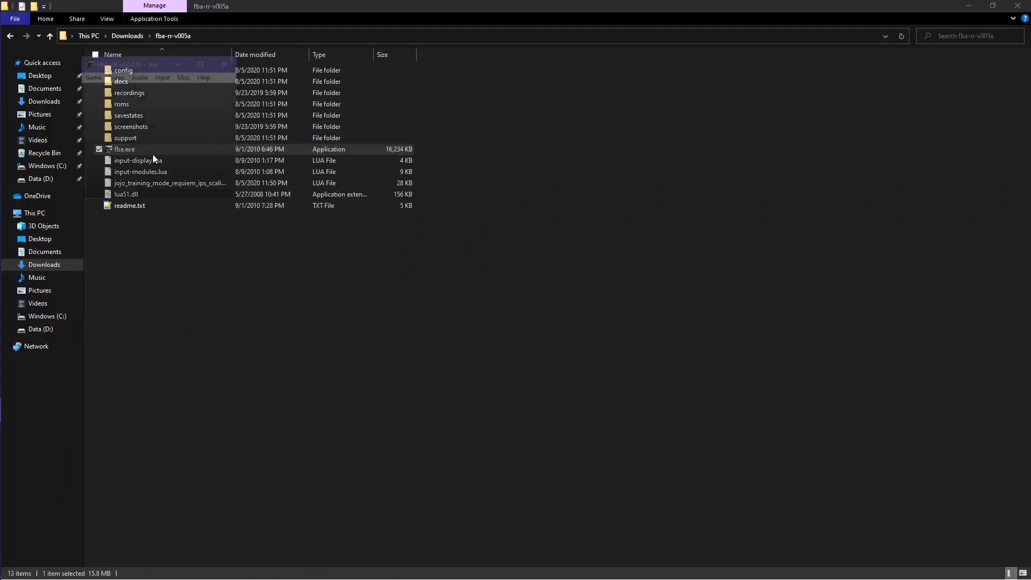
{"action": "left_click", "coordinate": [92, 76]}
{"action": "left_click", "coordinate": [105, 89]}
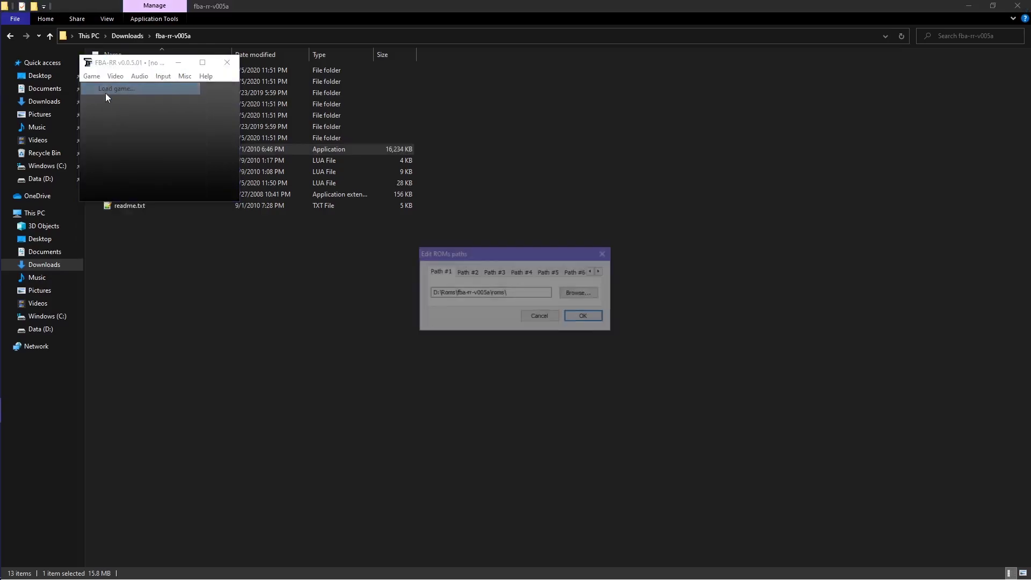
{"action": "left_click", "coordinate": [574, 317]}
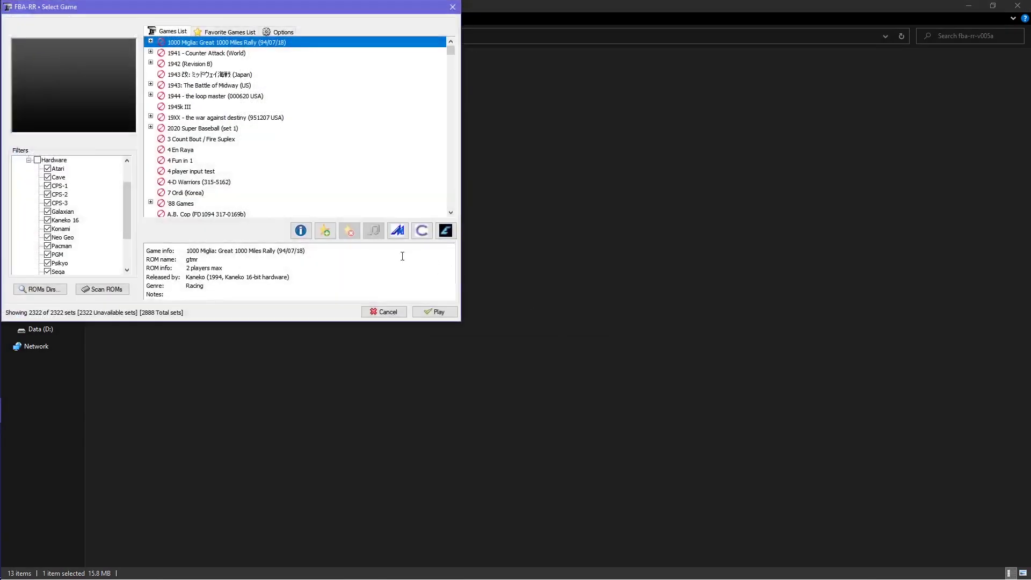
- Find JoJo's Bizarre Adventure in the games list and load the Japan 990913, NO CD version
{"action": "scroll", "coordinate": [241, 175], "scroll_direction": "down", "scroll_amount": 20}
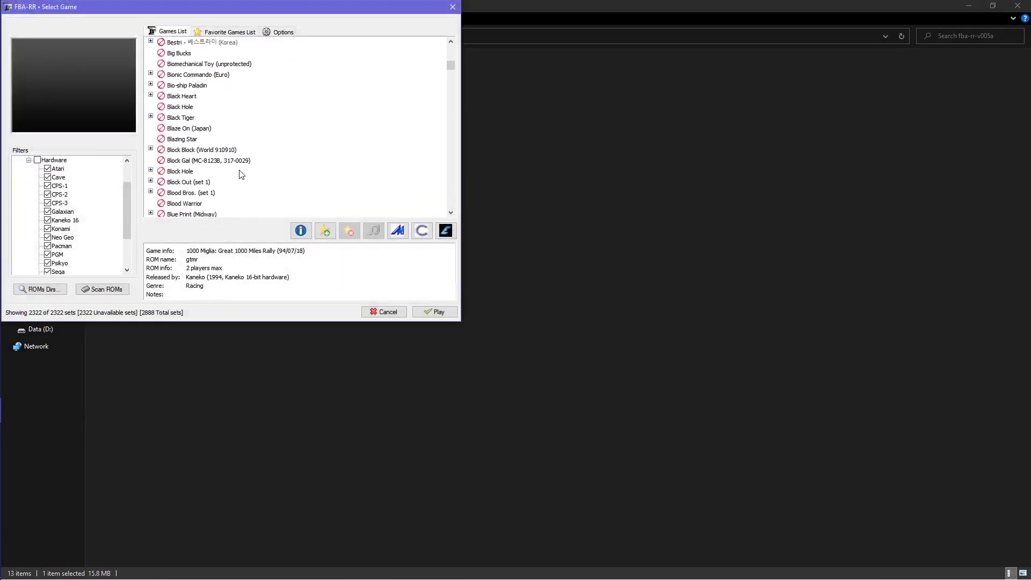
{"action": "scroll", "coordinate": [241, 175], "scroll_direction": "down", "scroll_amount": 20}
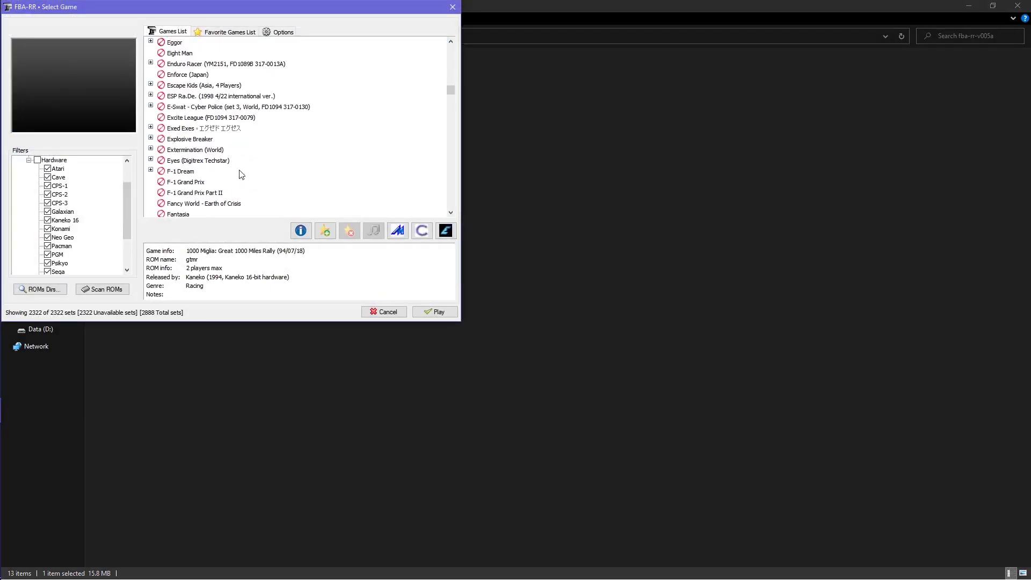
{"action": "scroll", "coordinate": [241, 175], "scroll_direction": "down", "scroll_amount": 20}
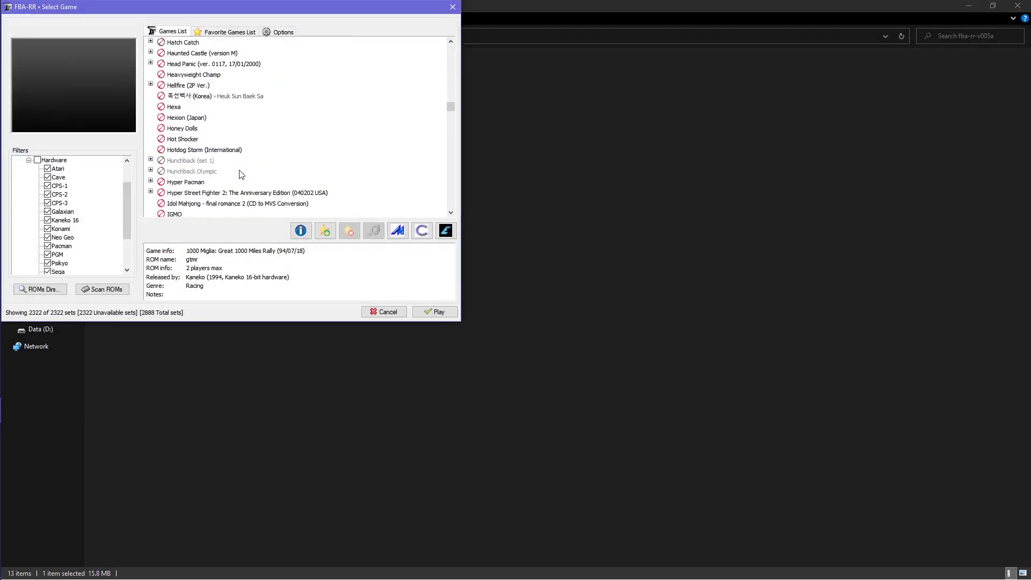
{"action": "scroll", "coordinate": [231, 169], "scroll_direction": "up", "scroll_amount": 3}
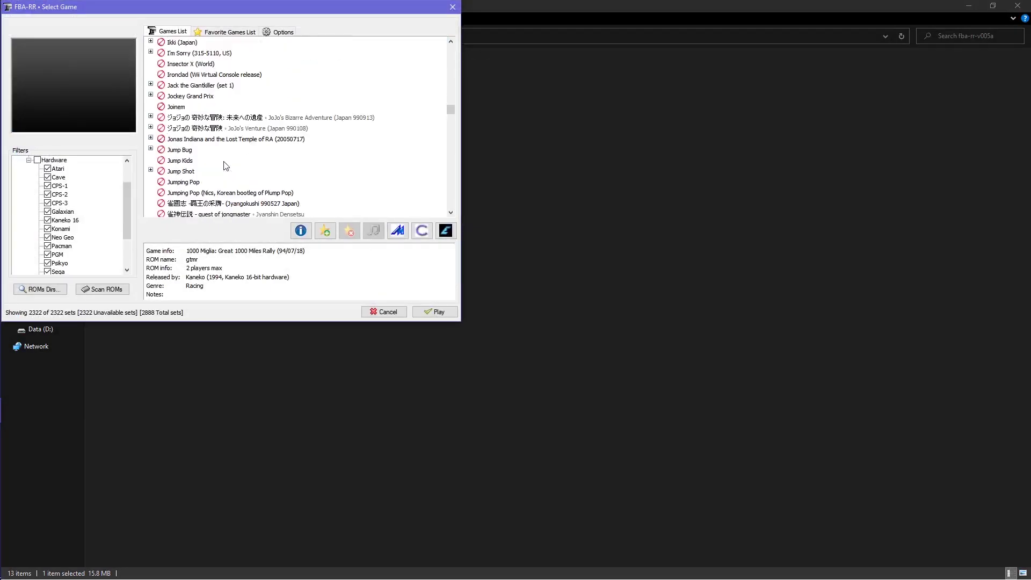
{"action": "left_click", "coordinate": [152, 118]}
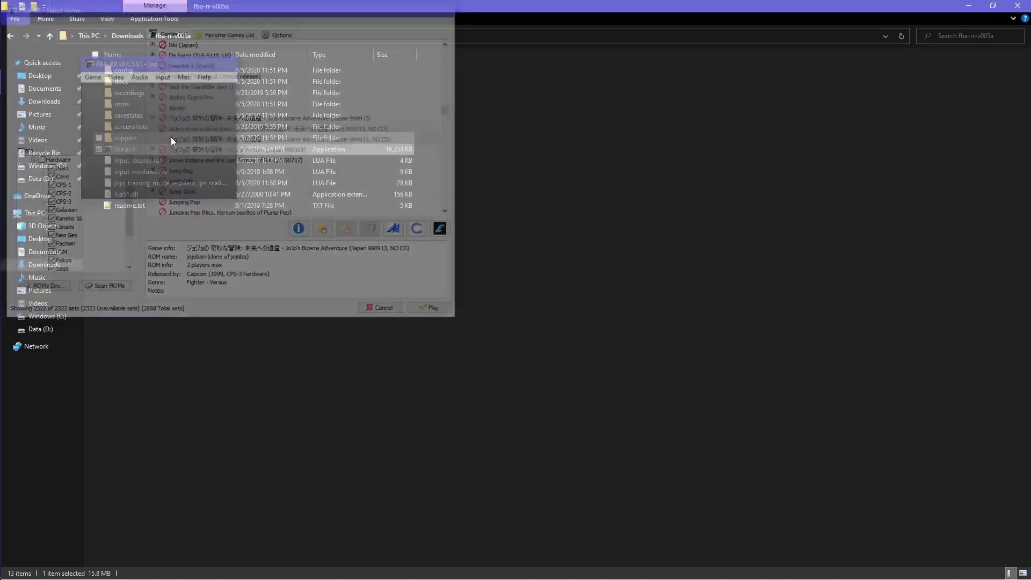
{"action": "left_click", "coordinate": [505, 350]}
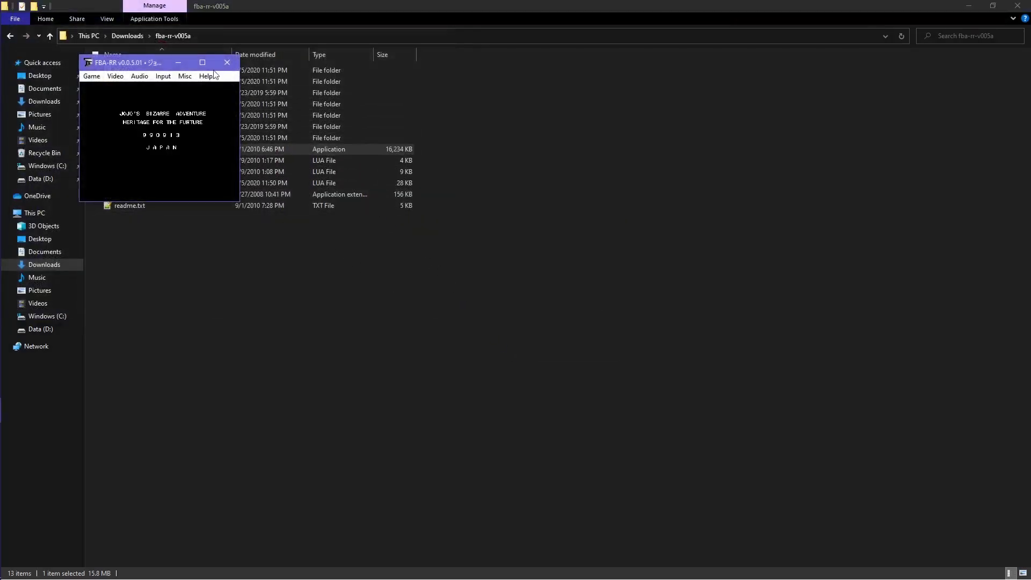
- Maximize the emulator window and select the JoJo training mode Lua file in a new Lua script window
{"action": "left_click", "coordinate": [205, 63]}
{"action": "left_click", "coordinate": [15, 20]}
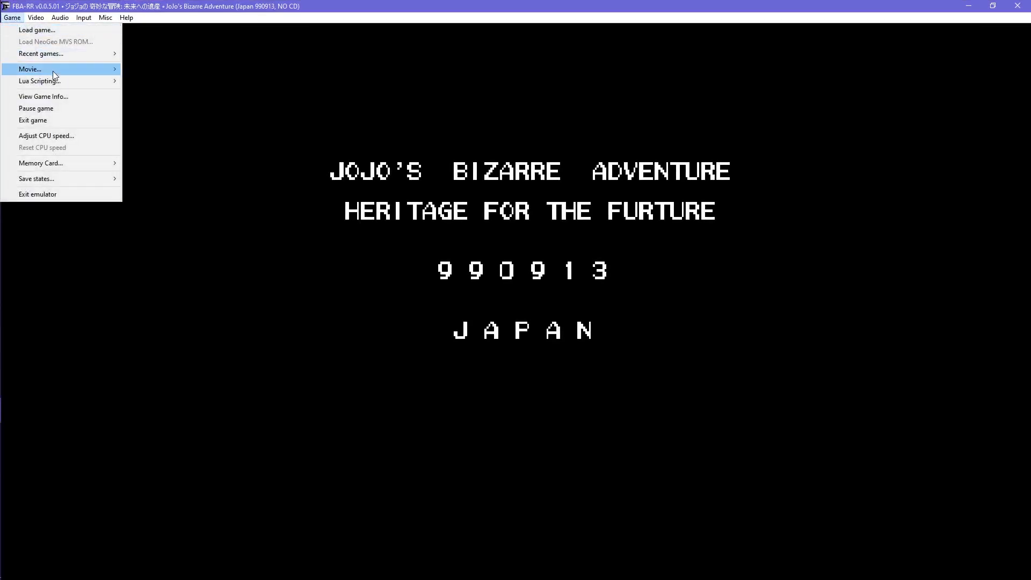
{"action": "mouse_move", "coordinate": [88, 81]}
{"action": "left_click", "coordinate": [140, 83]}
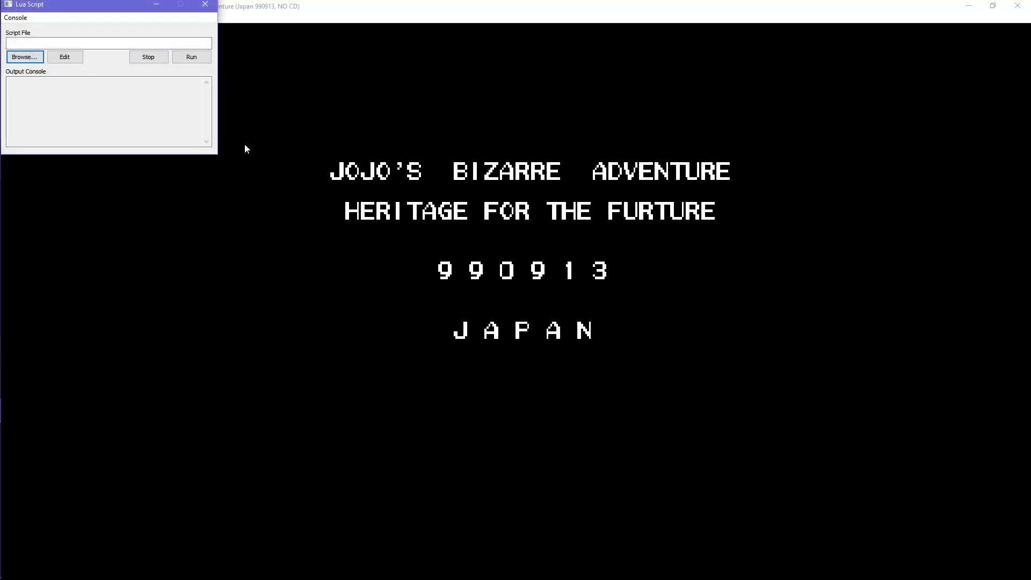
{"action": "left_click", "coordinate": [26, 56]}
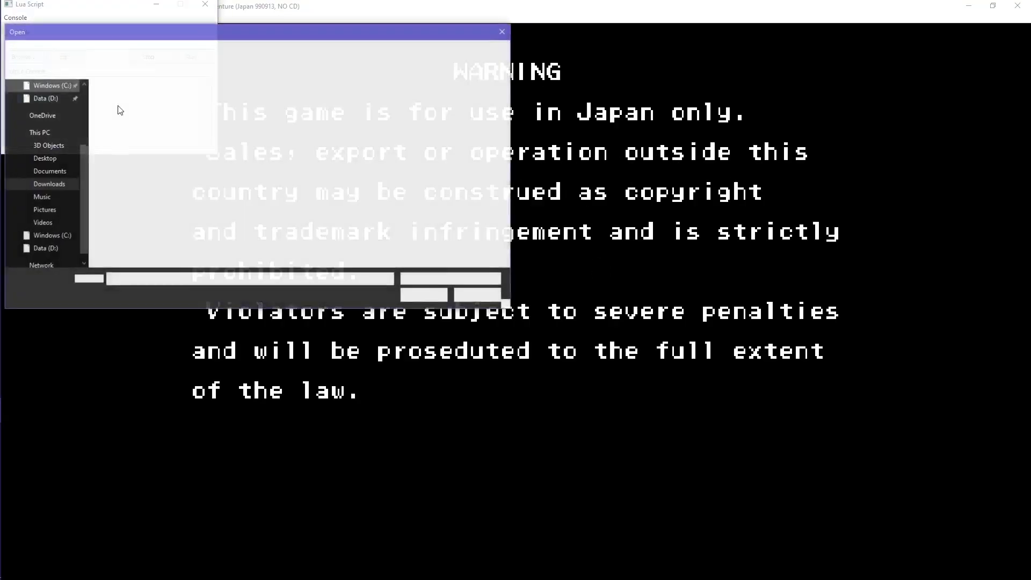
{"action": "left_click", "coordinate": [214, 203]}
{"action": "double_click", "coordinate": [214, 203]}
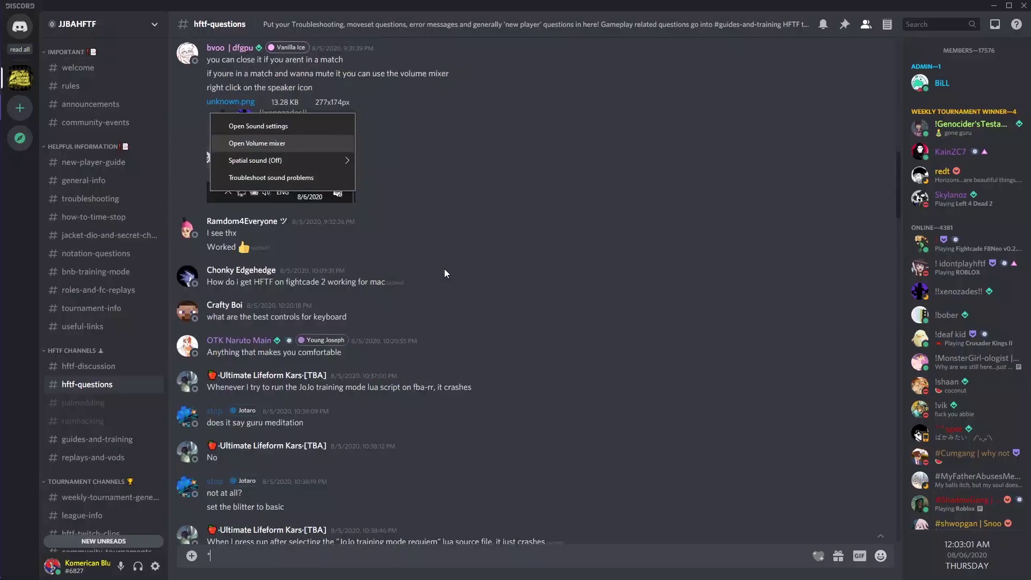
- In Discord, look back through the hftf-questions channel for FBA-RR and training mode troubleshooting messages
{"action": "scroll", "coordinate": [443, 269], "scroll_direction": "up", "scroll_amount": 5}
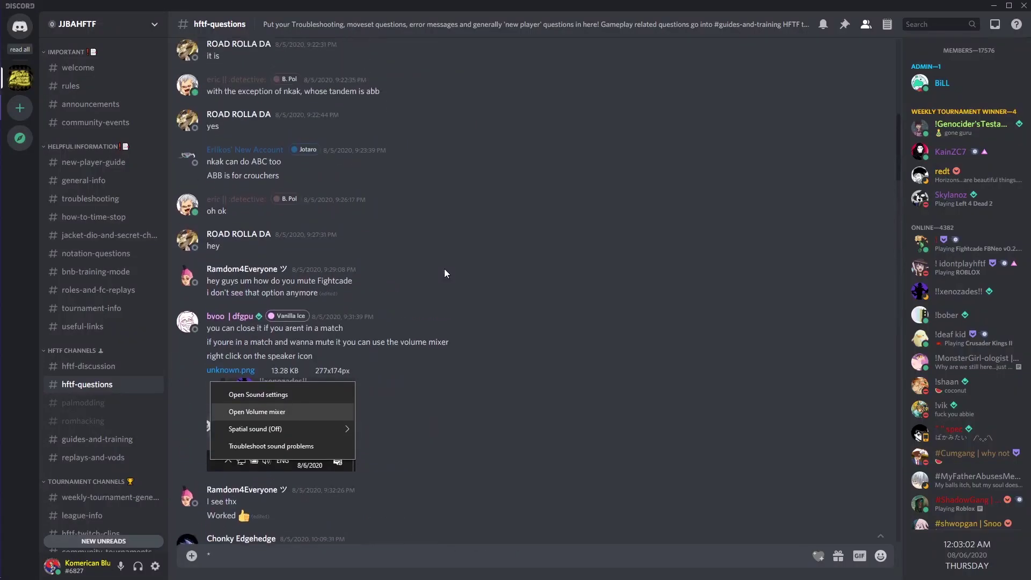
{"action": "scroll", "coordinate": [443, 268], "scroll_direction": "up", "scroll_amount": 6}
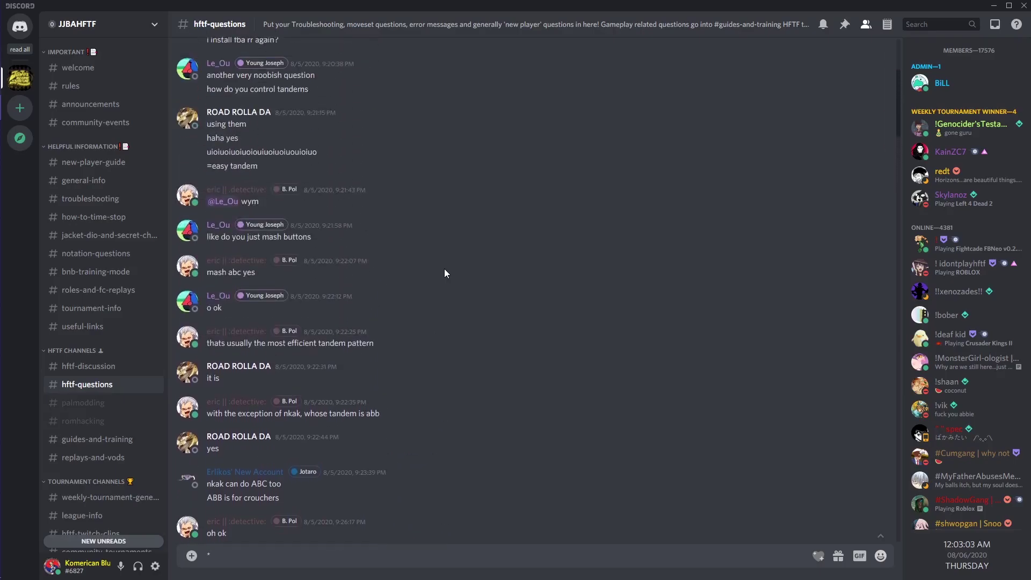
{"action": "scroll", "coordinate": [443, 268], "scroll_direction": "up", "scroll_amount": 7}
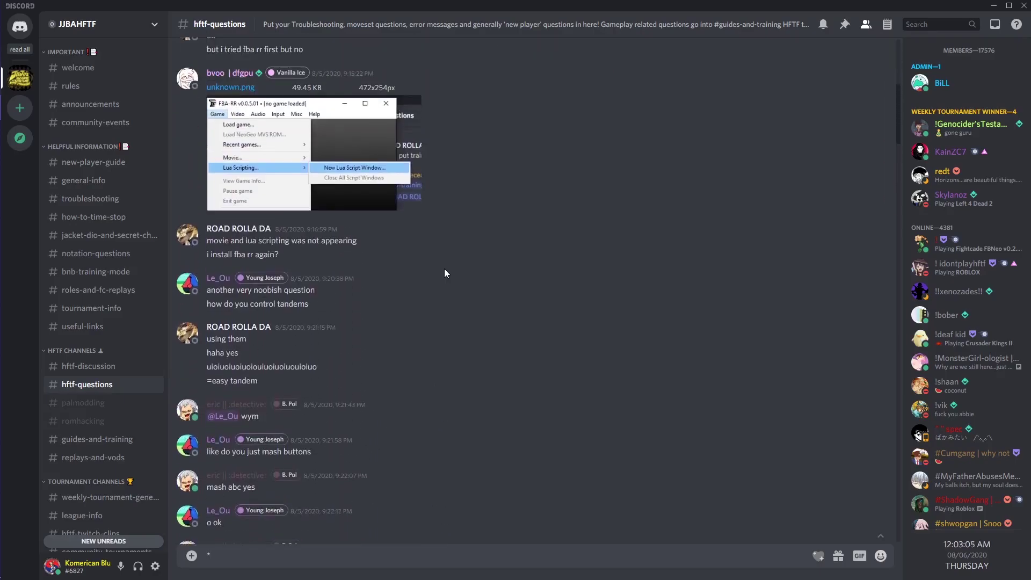
{"action": "scroll", "coordinate": [444, 273], "scroll_direction": "up", "scroll_amount": 4}
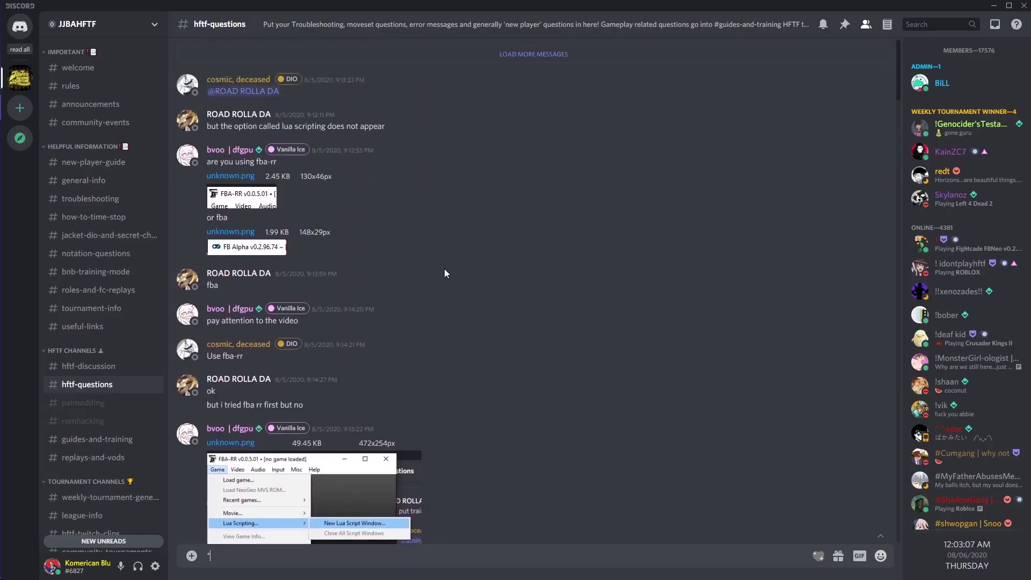
{"action": "scroll", "coordinate": [443, 274], "scroll_direction": "up", "scroll_amount": 12}
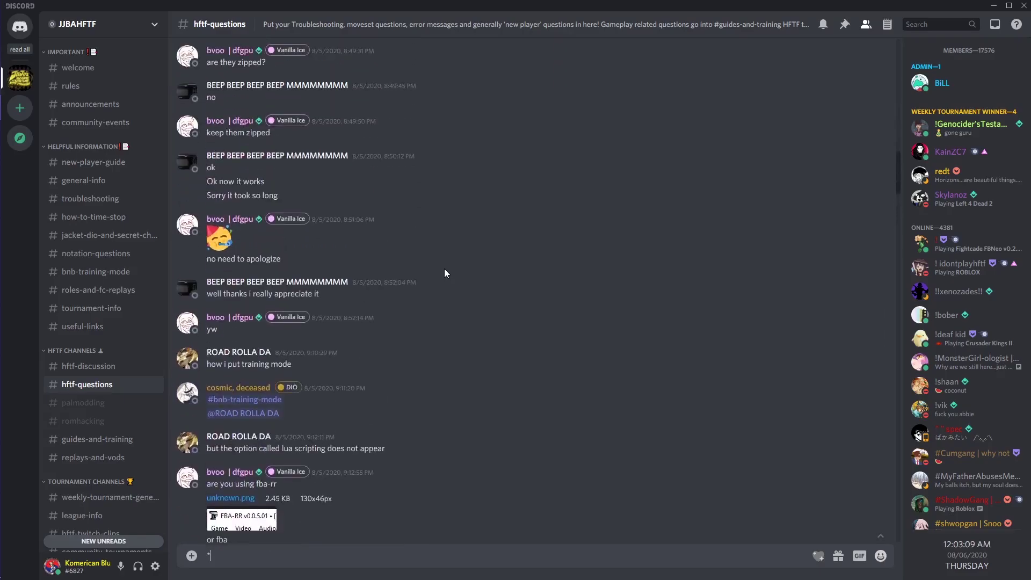